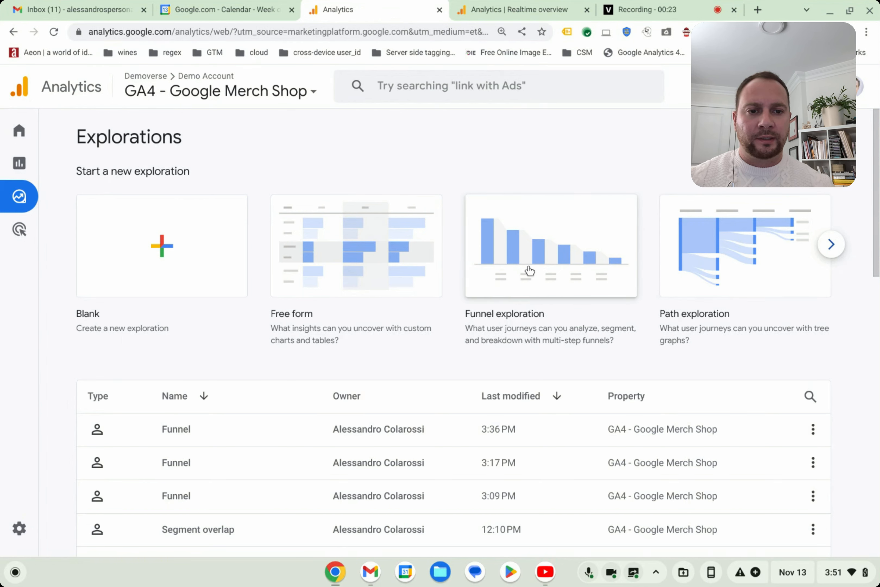
- Create a Funnel exploration and remove its default First open/visit, Session start, Screen/Page view and Purchase steps
{"action": "left_click", "coordinate": [550, 261]}
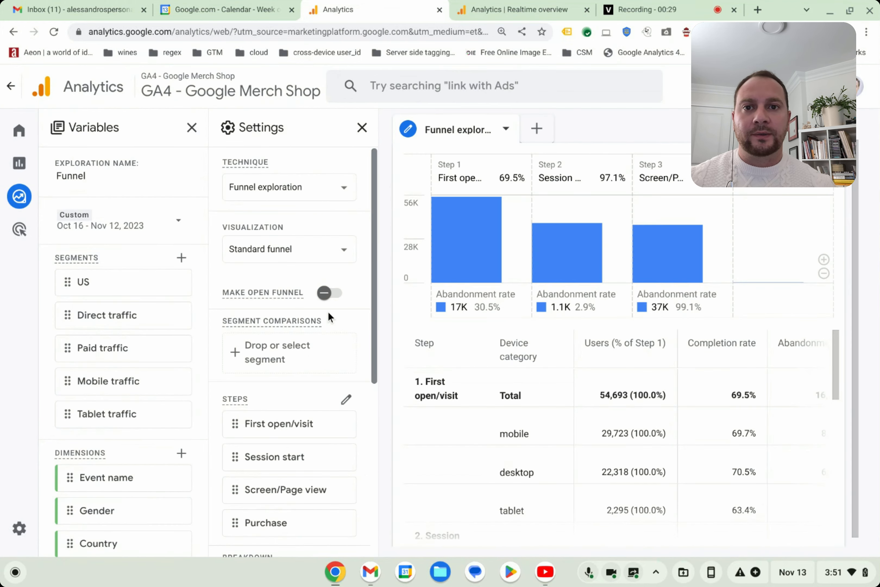
{"action": "scroll", "coordinate": [325, 322], "scroll_direction": "down", "scroll_amount": 2}
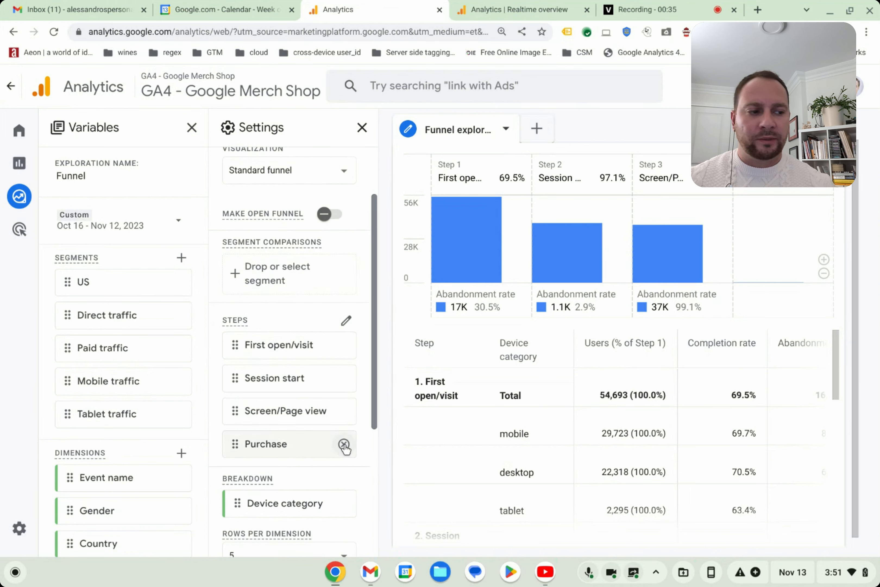
{"action": "left_click", "coordinate": [344, 444]}
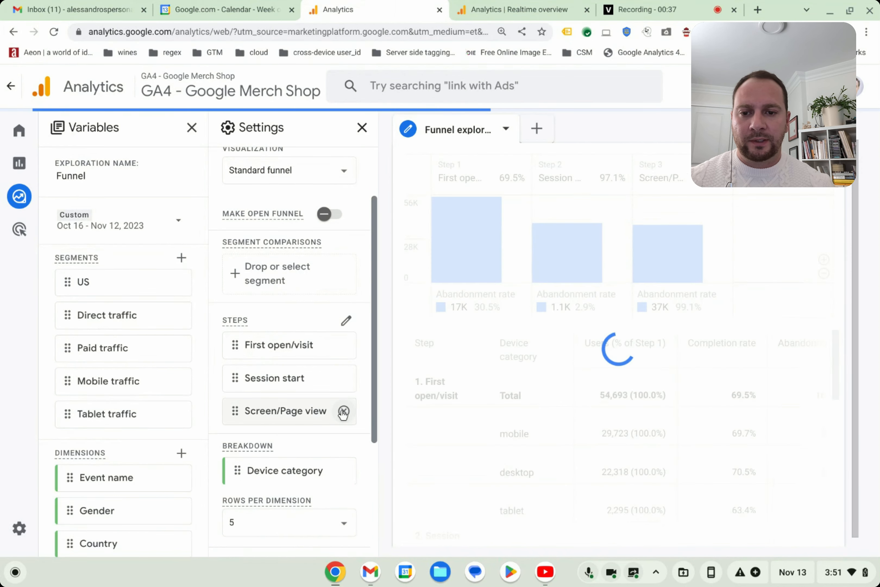
{"action": "left_click", "coordinate": [343, 411]}
{"action": "left_click", "coordinate": [343, 378]}
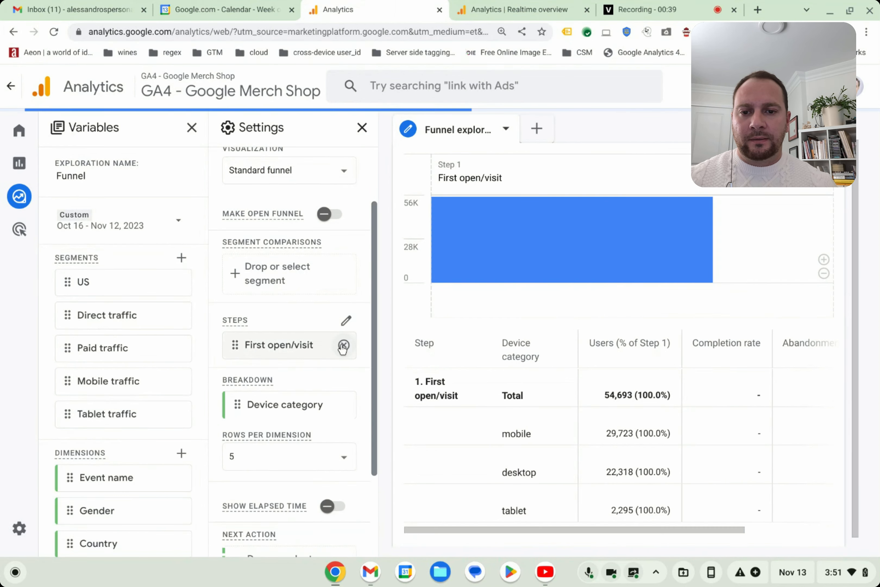
{"action": "left_click", "coordinate": [343, 344]}
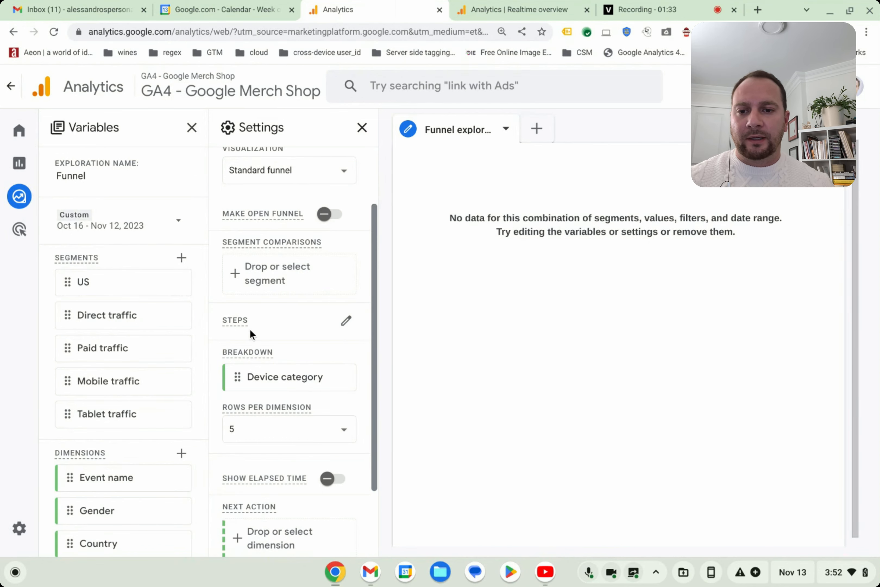
- Open the funnel steps for editing and name step 1 "Visit Site (First Visit)"
{"action": "left_click", "coordinate": [347, 324]}
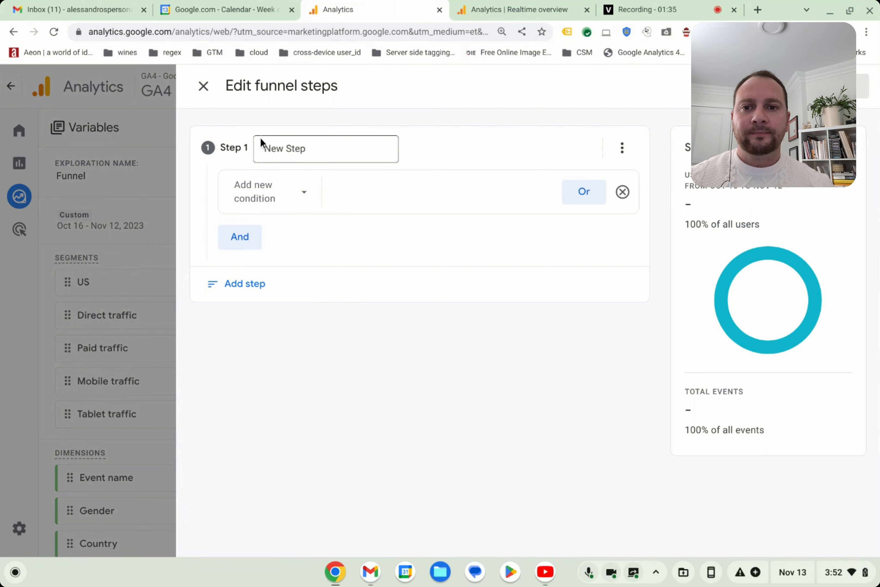
{"action": "double_click", "coordinate": [286, 148]}
{"action": "triple_click", "coordinate": [287, 149]}
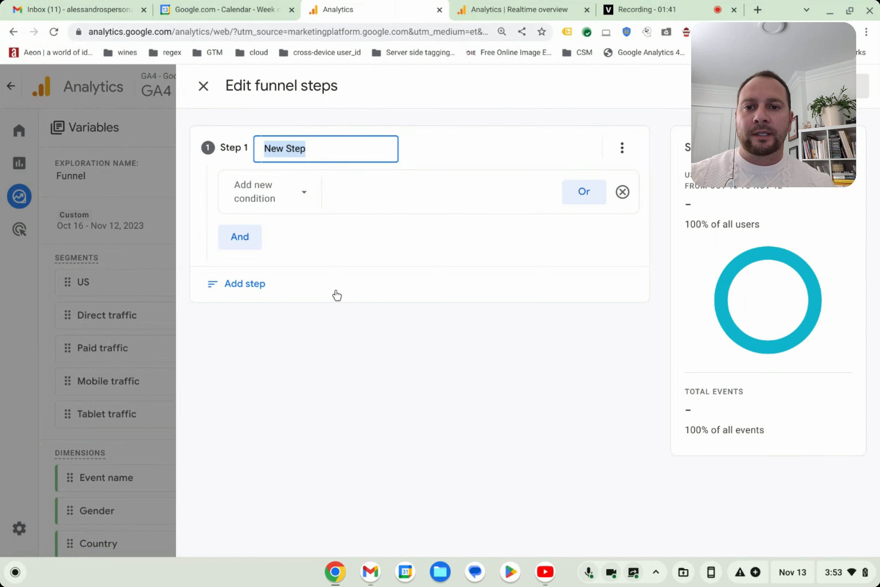
{"action": "type", "text": "Vist"}
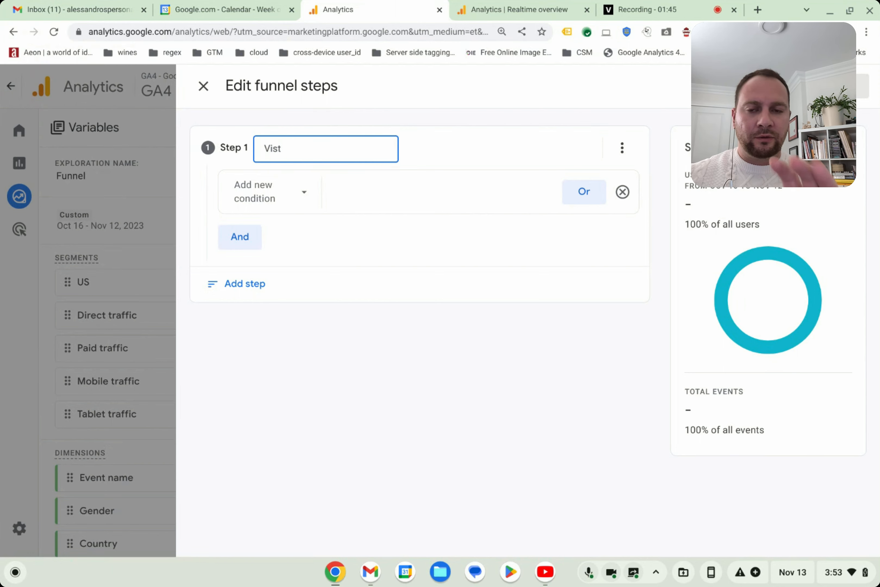
{"action": "key", "text": "BackSpace"}
{"action": "key", "text": "BackSpace"}
{"action": "type", "text": "it"}
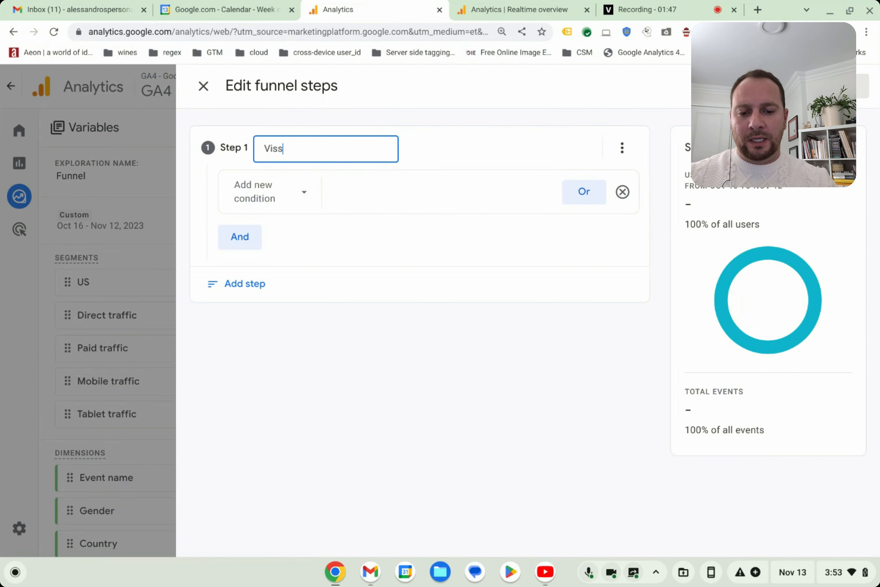
{"action": "key", "text": "BackSpace"}
{"action": "key", "text": "BackSpace"}
{"action": "type", "text": "it"}
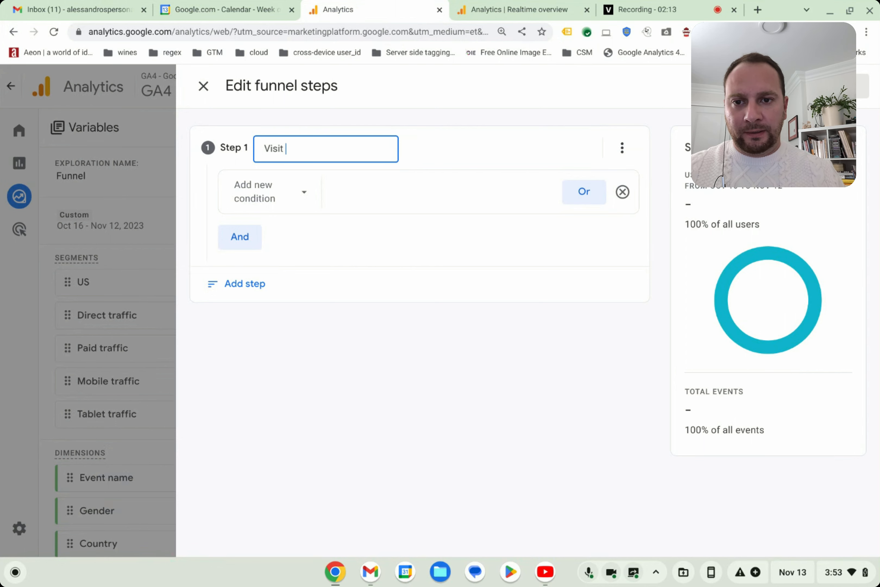
{"action": "type", "text": "Si"}
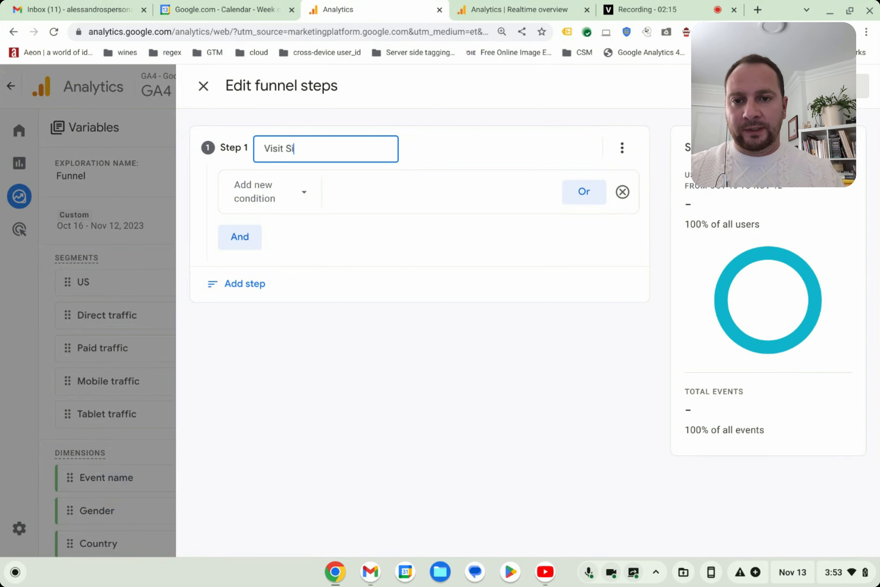
{"action": "type", "text": "te (Frs)"}
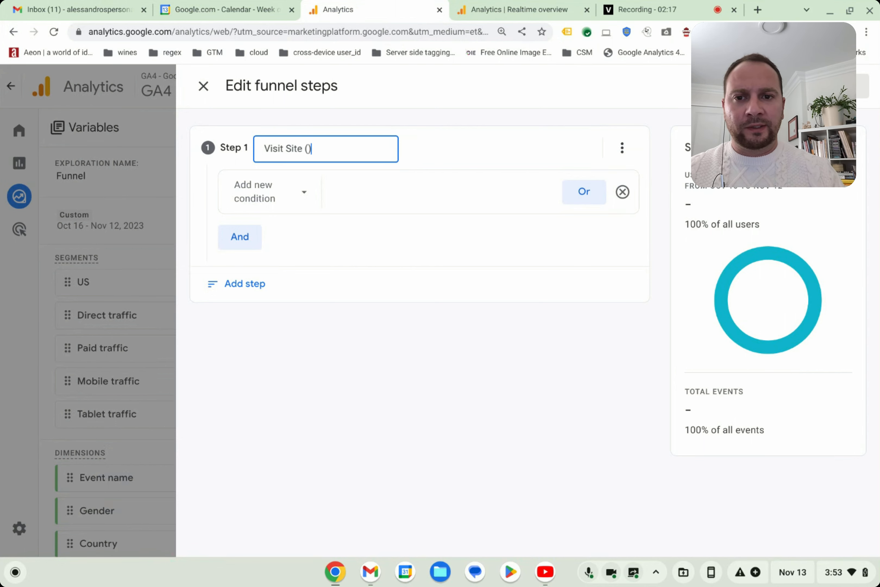
{"action": "key", "text": "Left"}
{"action": "type", "text": "Frs"}
{"action": "key", "text": "BackSpace"}
{"action": "key", "text": "BackSpace"}
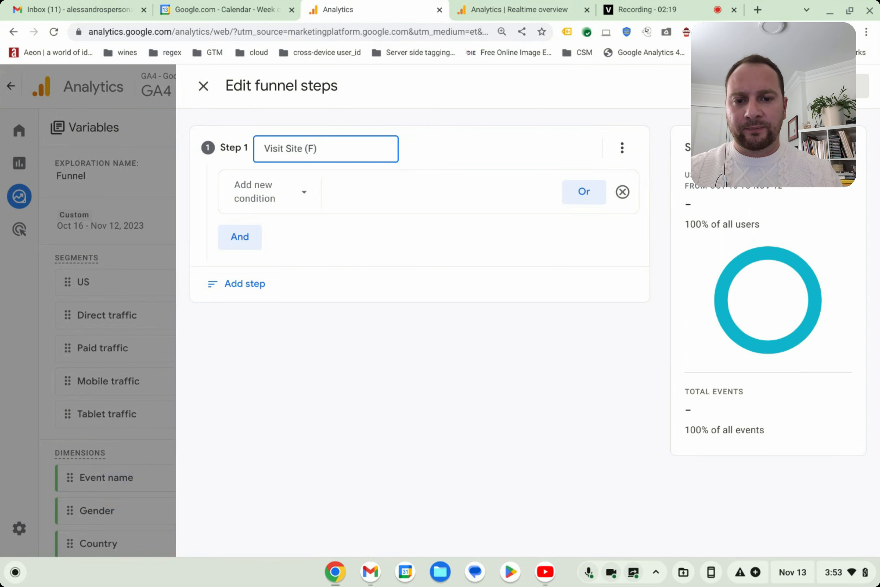
{"action": "type", "text": "irst Visit"}
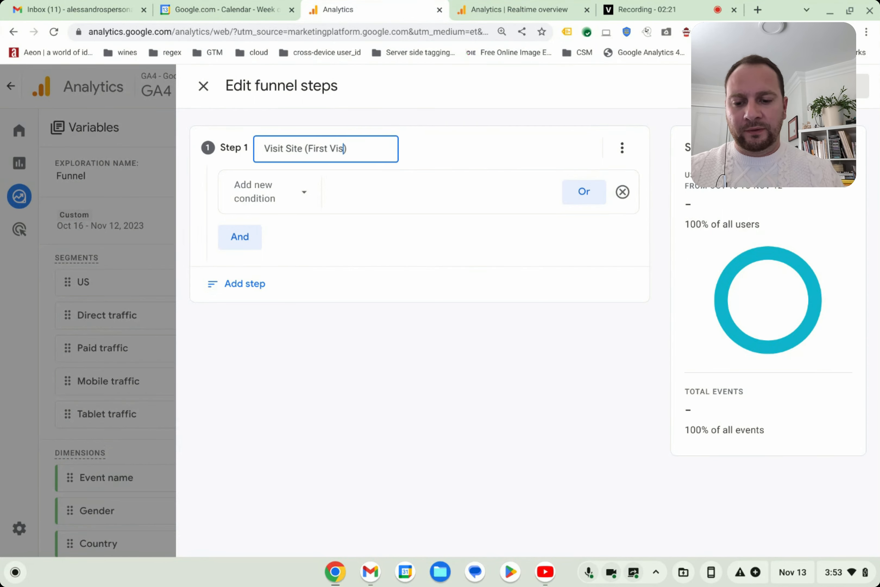
- Set the condition of funnel step 1 to the first_visit event
{"action": "left_click", "coordinate": [267, 197]}
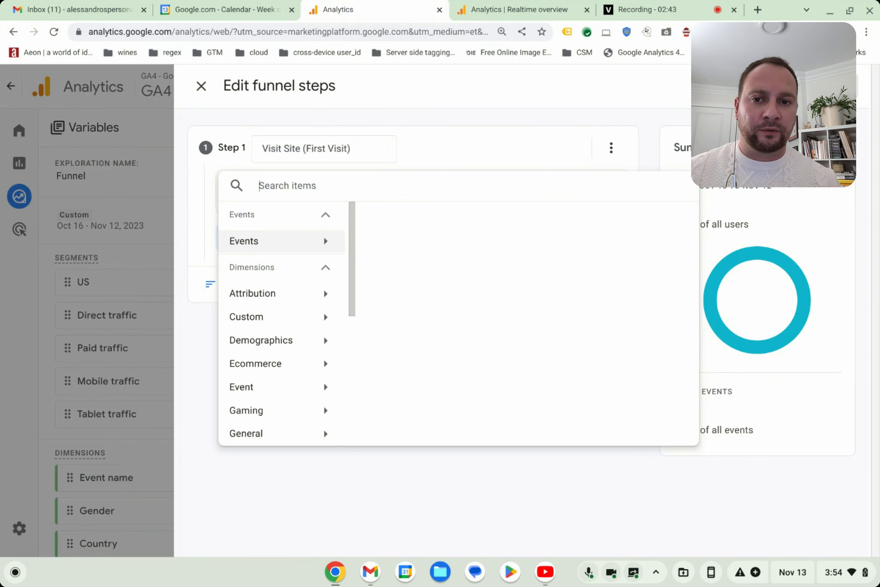
{"action": "left_click", "coordinate": [291, 242]}
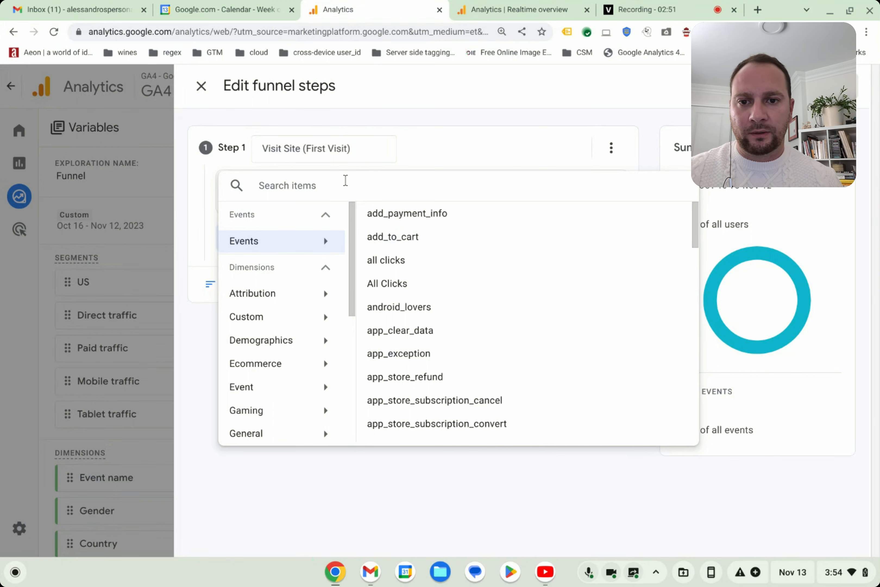
{"action": "left_click", "coordinate": [345, 182]}
{"action": "type", "text": "first"}
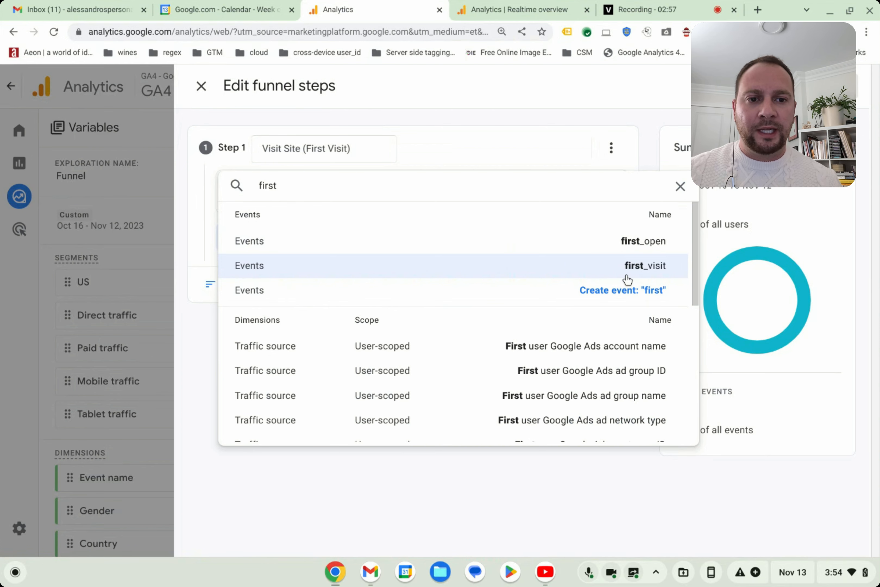
{"action": "left_click", "coordinate": [638, 270]}
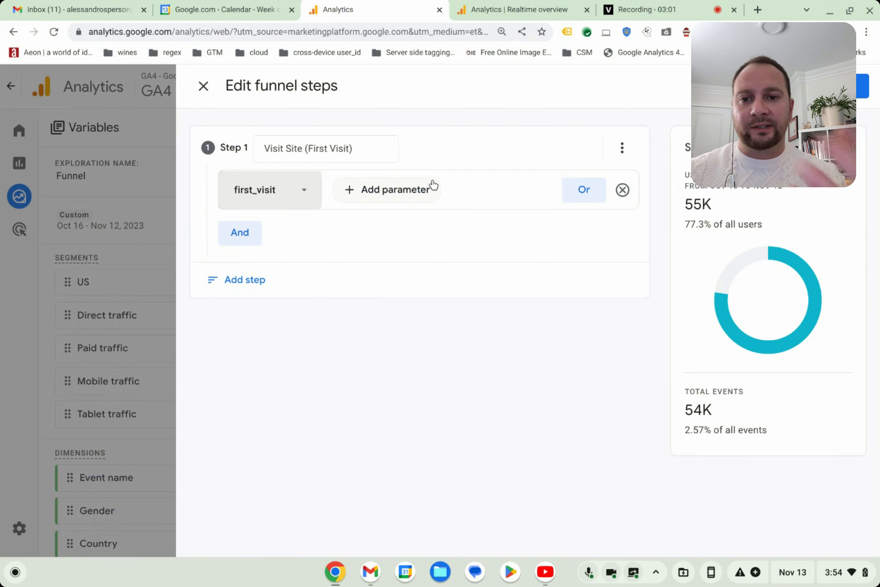
- Add a second funnel step named "Browse Items" and open its condition choices
{"action": "left_click", "coordinate": [253, 284]}
{"action": "left_click", "coordinate": [294, 325]}
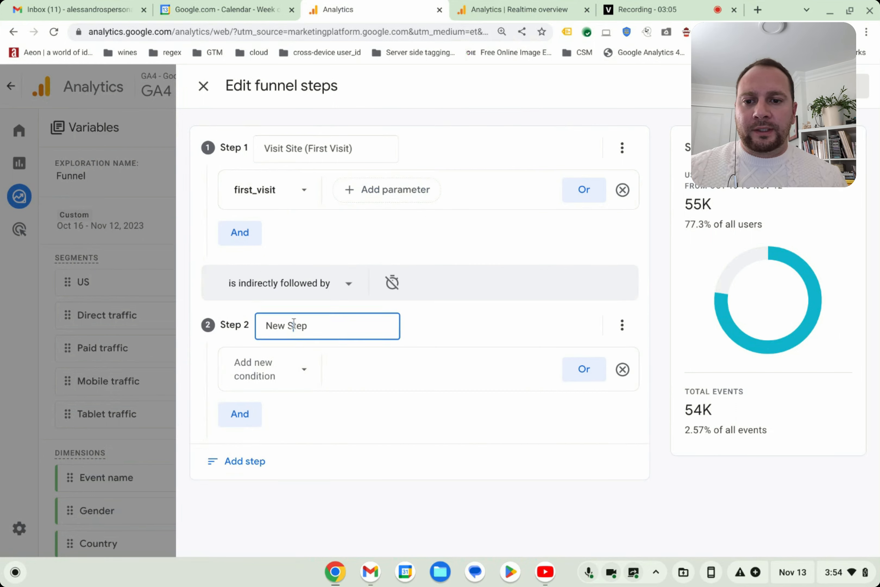
{"action": "type", "text": "Brose"}
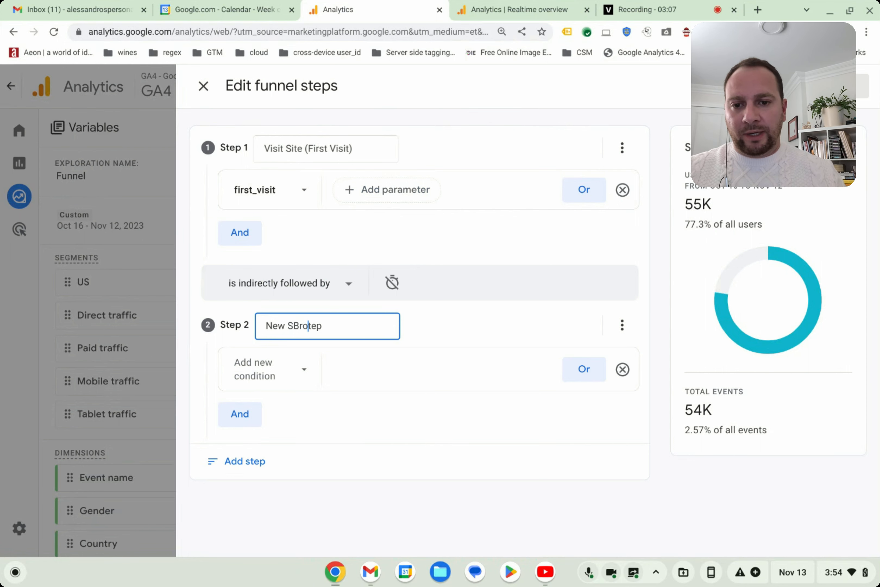
{"action": "key", "text": "ctrl+a"}
{"action": "type", "text": "Brows"}
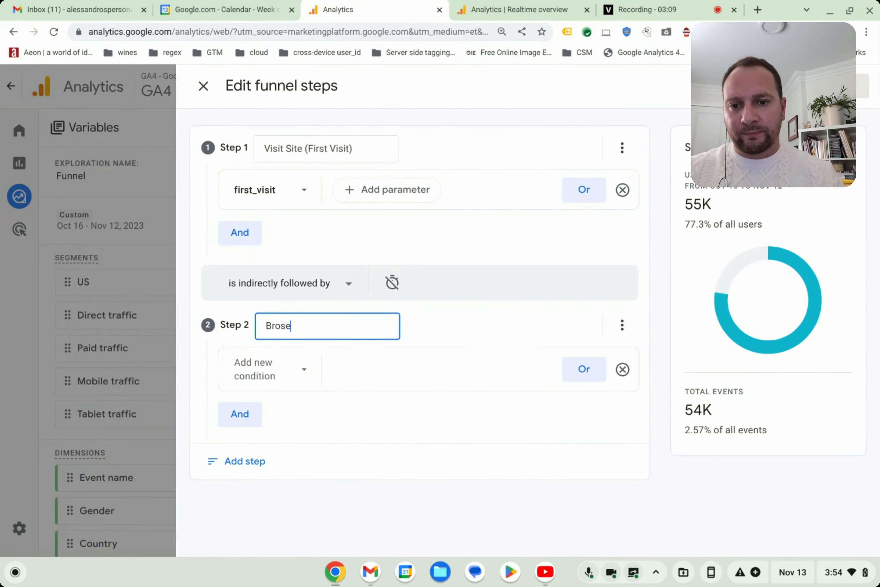
{"action": "key", "text": "BackSpace"}
{"action": "key", "text": "BackSpace"}
{"action": "type", "text": "wsa"}
{"action": "key", "text": "BackSpace"}
{"action": "type", "text": "e"}
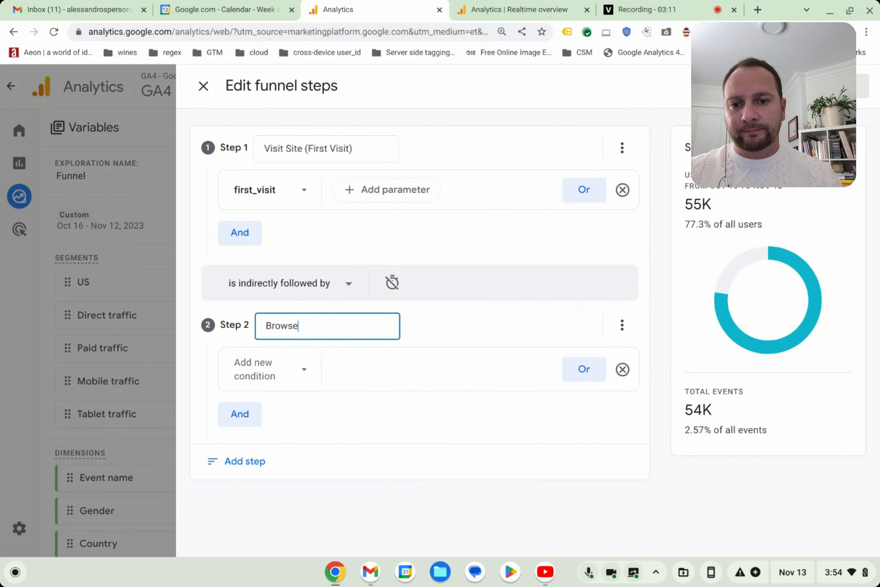
{"action": "type", "text": " Items"}
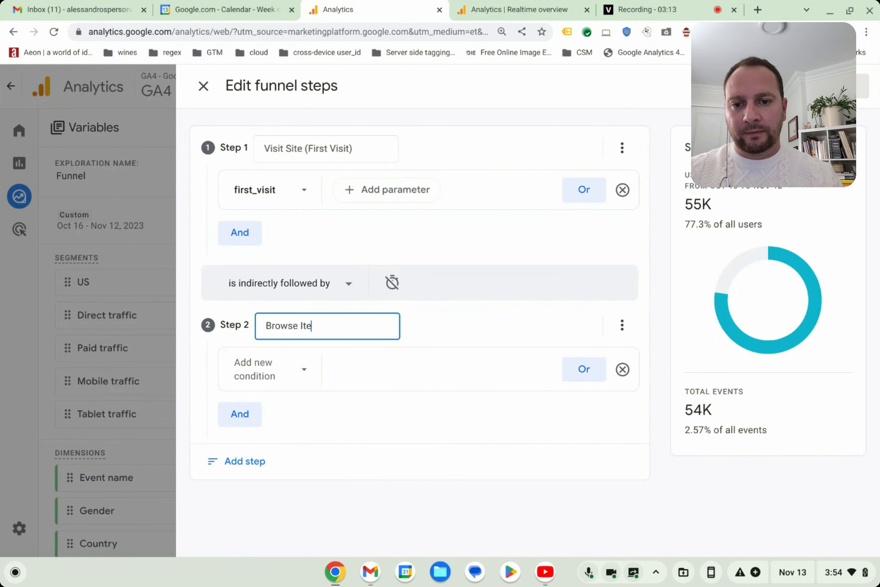
{"action": "left_click", "coordinate": [257, 373]}
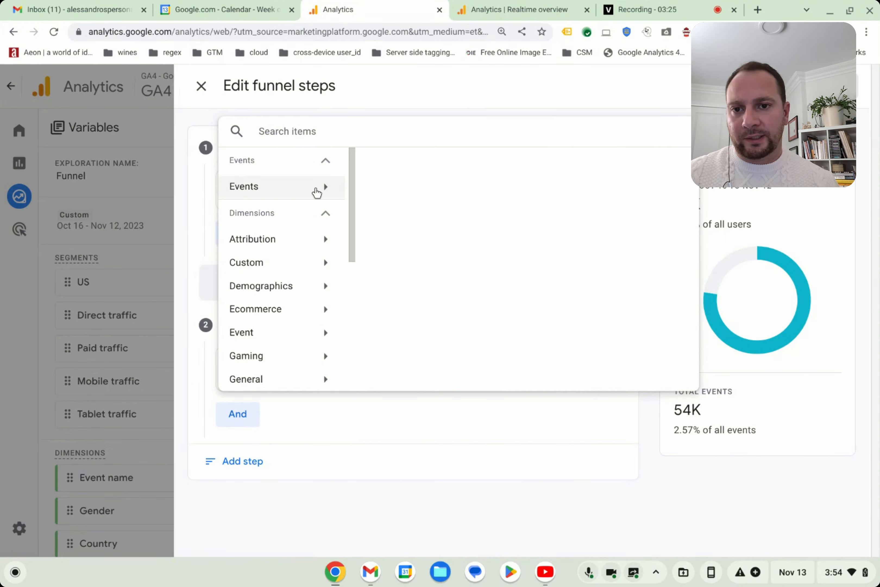
- Search the web for "google merchandise store" in a new browser tab and open the store for shipping to Canada
{"action": "left_click", "coordinate": [759, 10]}
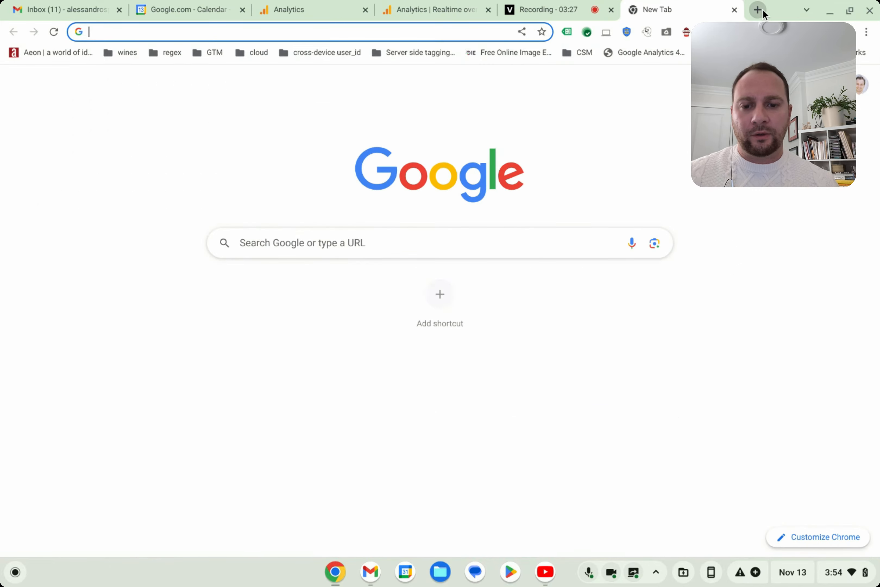
{"action": "type", "text": "google mer"}
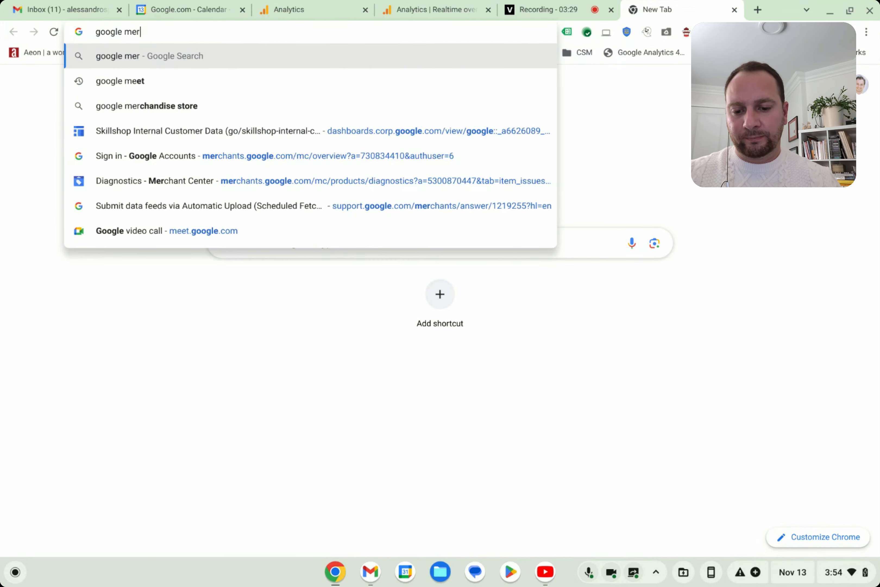
{"action": "type", "text": "chanse"}
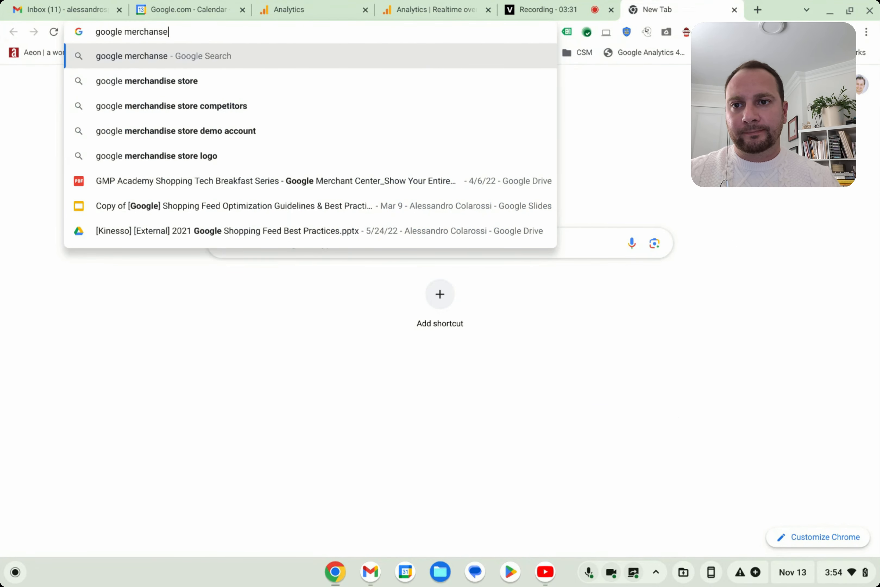
{"action": "key", "text": "Down"}
{"action": "key", "text": "Return"}
{"action": "scroll", "coordinate": [271, 344], "scroll_direction": "down", "scroll_amount": 10}
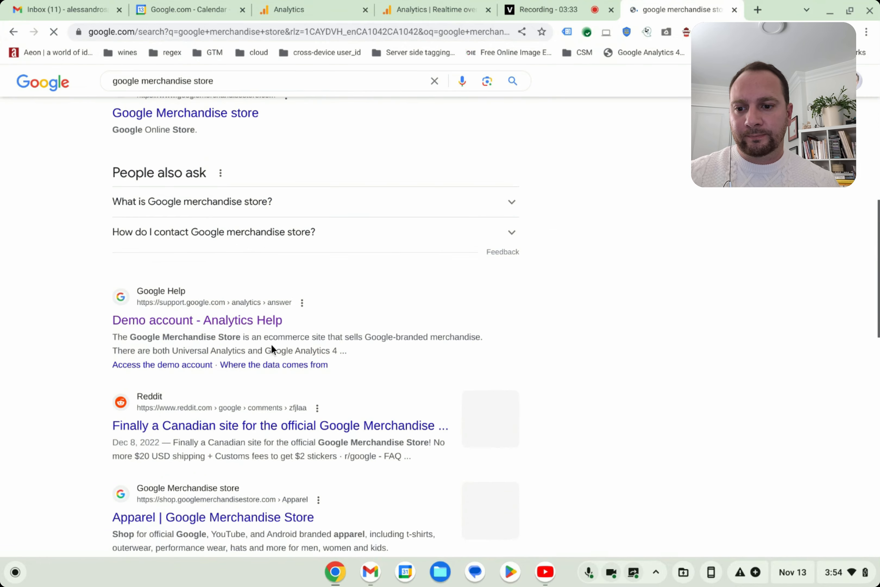
{"action": "scroll", "coordinate": [271, 344], "scroll_direction": "up", "scroll_amount": 2}
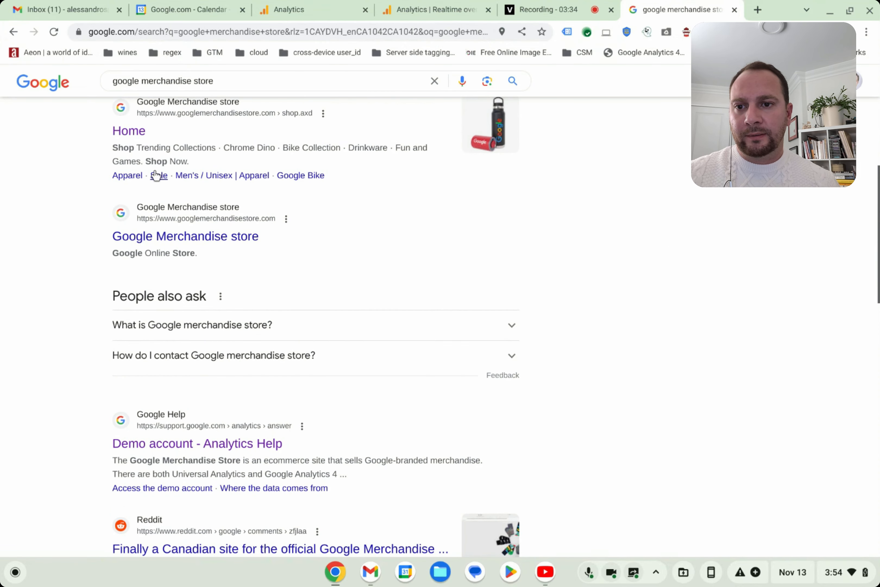
{"action": "left_click", "coordinate": [173, 235]}
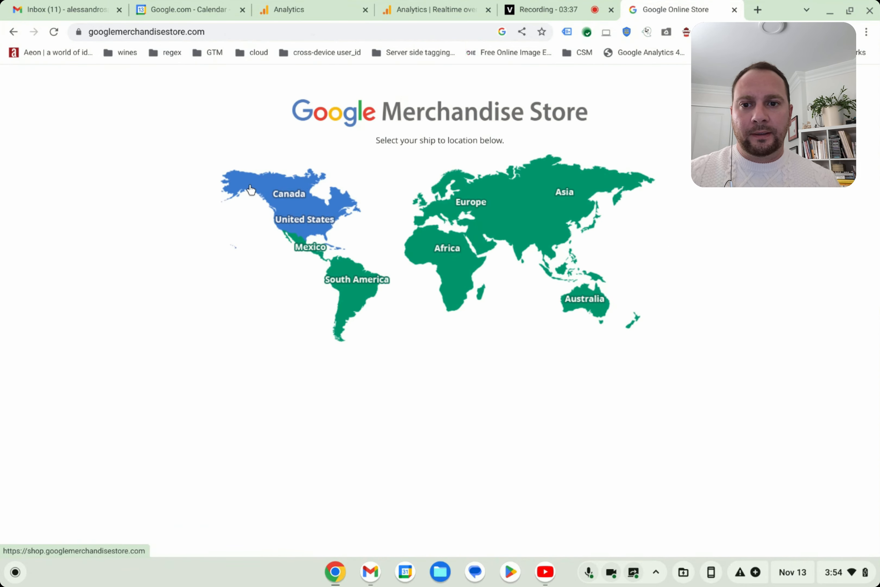
{"action": "left_click", "coordinate": [281, 196]}
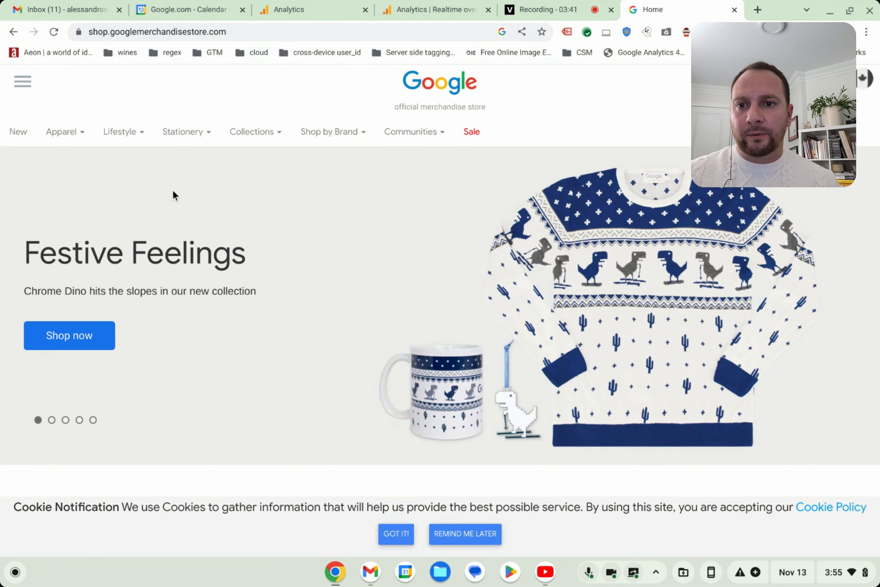
- Browse the store to the Chrome Dino collection and open the Chrome Dino Hit the Slopes Sweater product page
{"action": "mouse_move", "coordinate": [383, 144]}
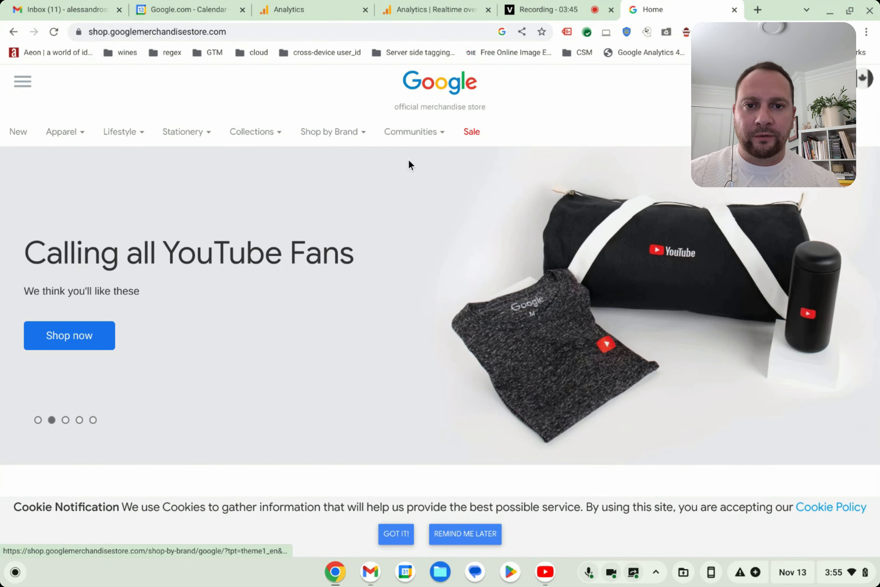
{"action": "mouse_move", "coordinate": [75, 126]}
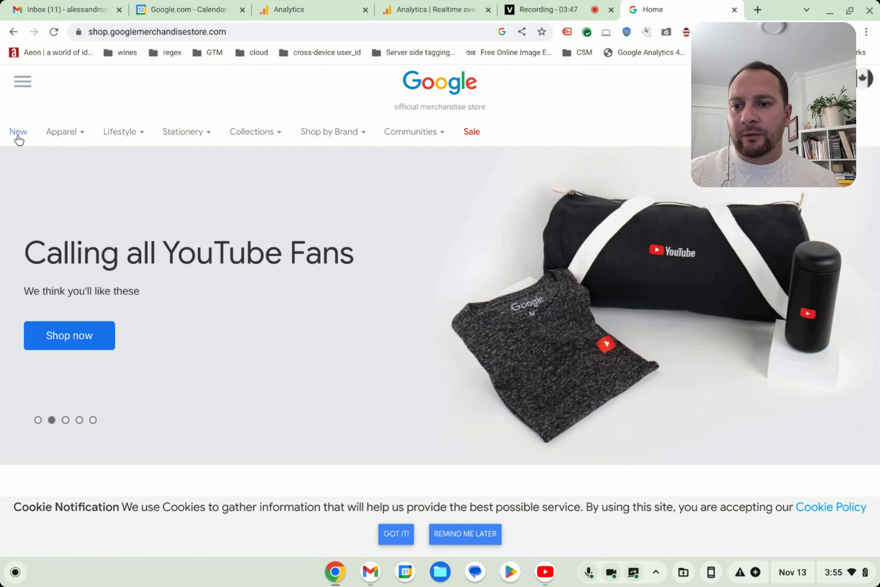
{"action": "scroll", "coordinate": [233, 342], "scroll_direction": "down", "scroll_amount": 5}
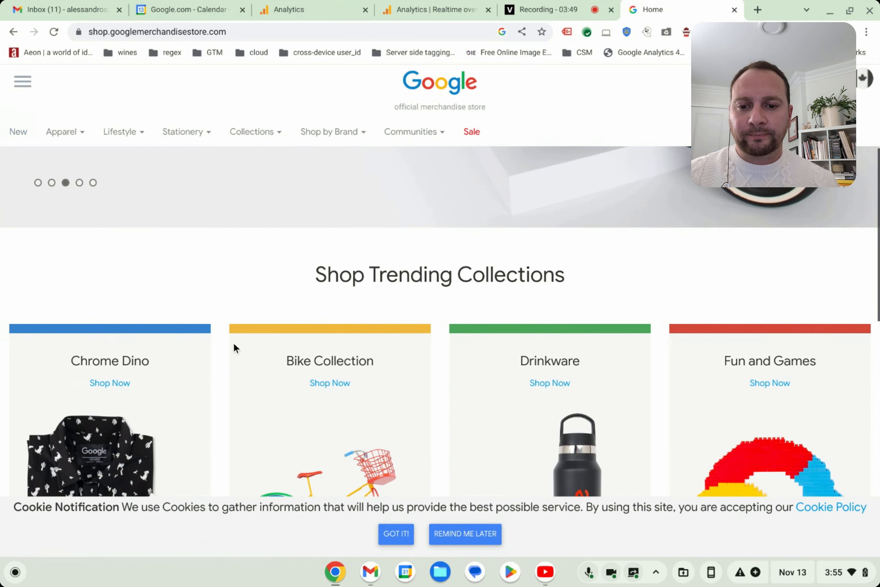
{"action": "scroll", "coordinate": [123, 414], "scroll_direction": "down", "scroll_amount": 6}
{"action": "scroll", "coordinate": [123, 410], "scroll_direction": "up", "scroll_amount": 2}
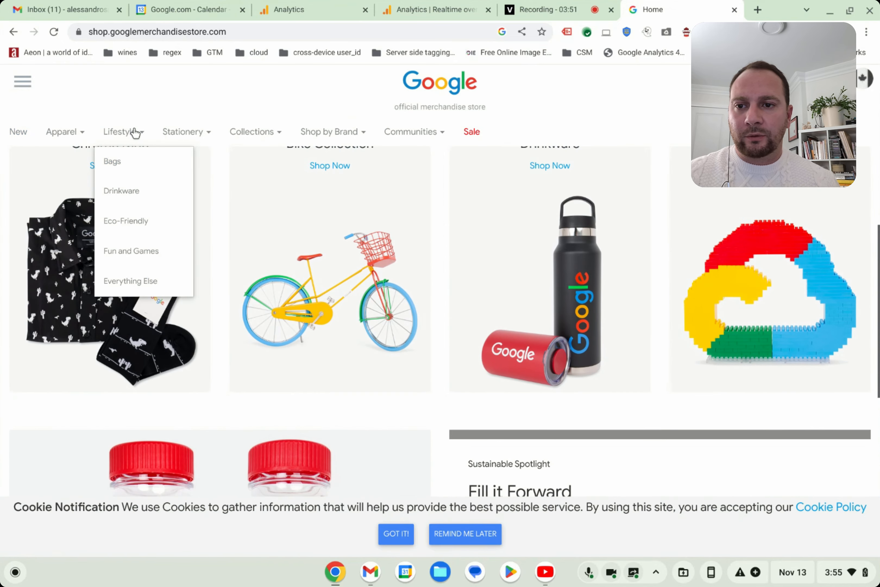
{"action": "left_click", "coordinate": [102, 168]}
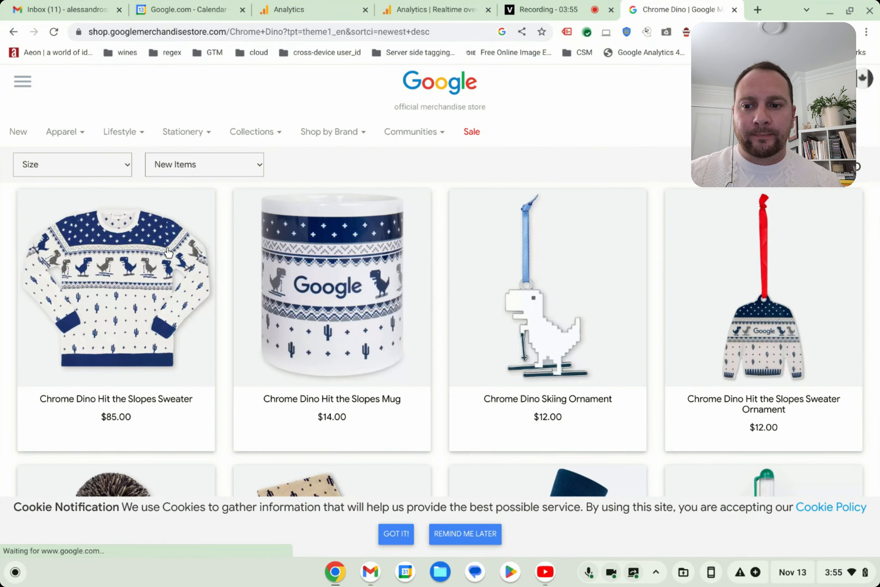
{"action": "scroll", "coordinate": [211, 302], "scroll_direction": "down", "scroll_amount": 1}
{"action": "scroll", "coordinate": [207, 308], "scroll_direction": "up", "scroll_amount": 1}
{"action": "left_click", "coordinate": [124, 355]}
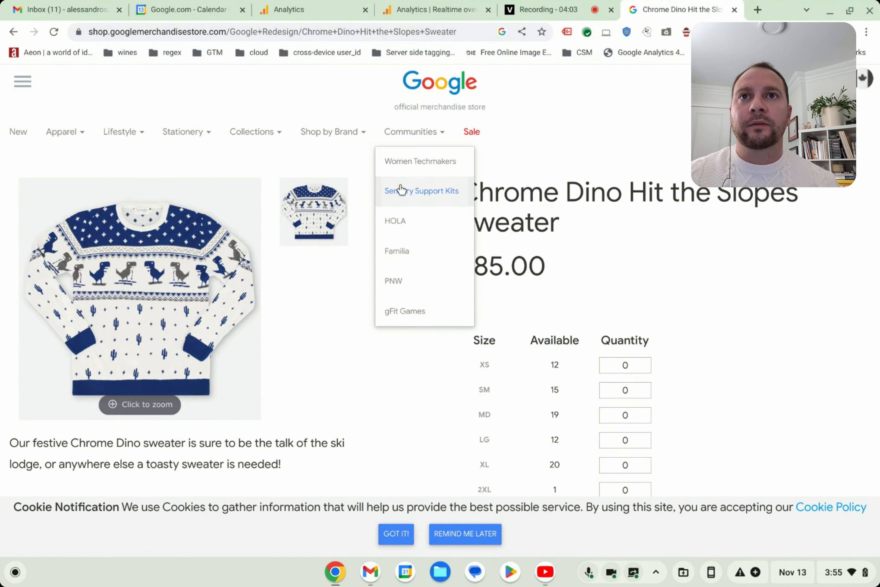
- Switch to the GA4 Realtime overview and examine users by first user source and by audience
{"action": "left_click", "coordinate": [418, 6]}
{"action": "scroll", "coordinate": [410, 253], "scroll_direction": "up", "scroll_amount": 20}
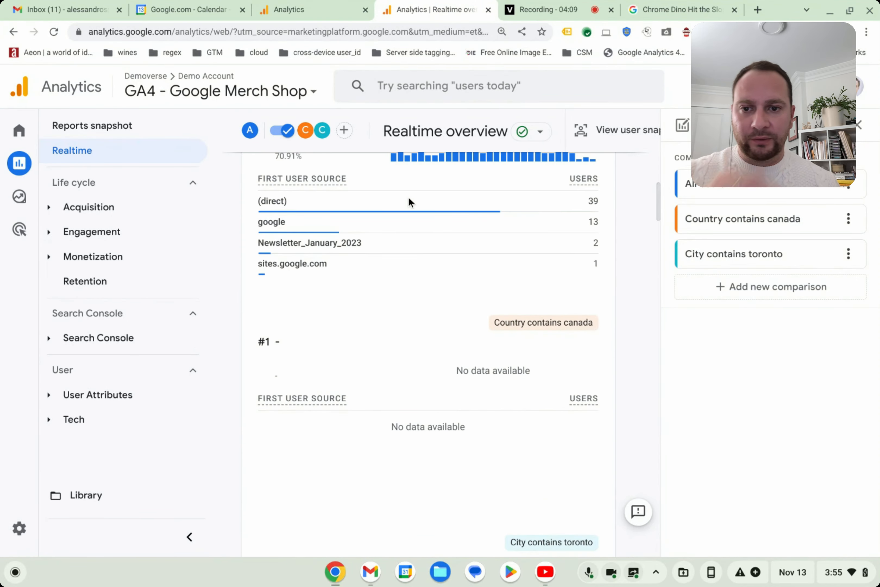
{"action": "scroll", "coordinate": [375, 332], "scroll_direction": "down", "scroll_amount": 15}
{"action": "mouse_move", "coordinate": [388, 350]}
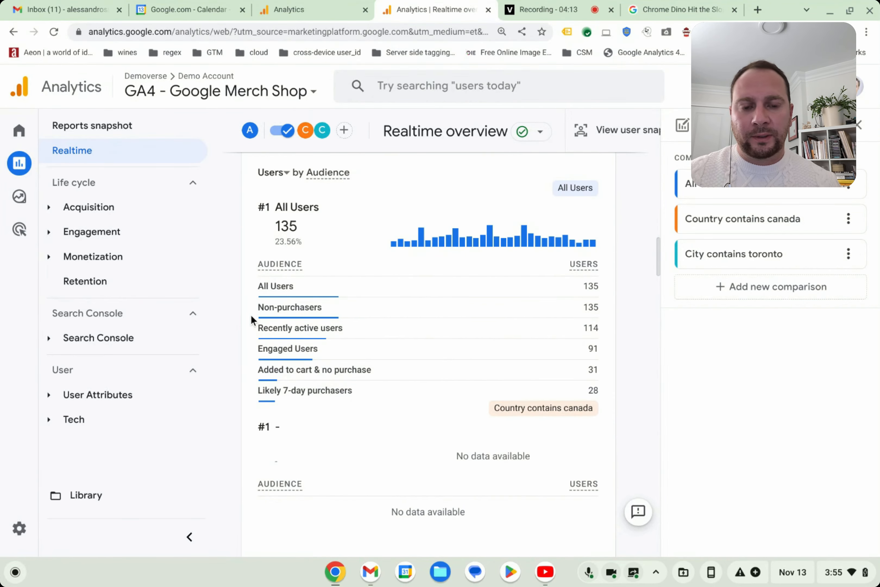
{"action": "mouse_move", "coordinate": [332, 345]}
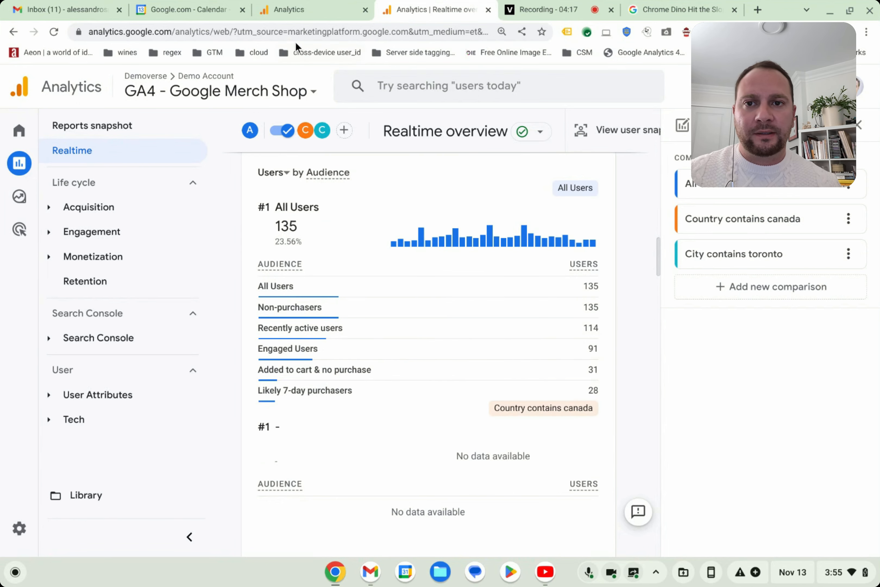
- Return to the funnel exploration and set the condition of step 2, Browse Items, to the view_item event
{"action": "left_click", "coordinate": [290, 11]}
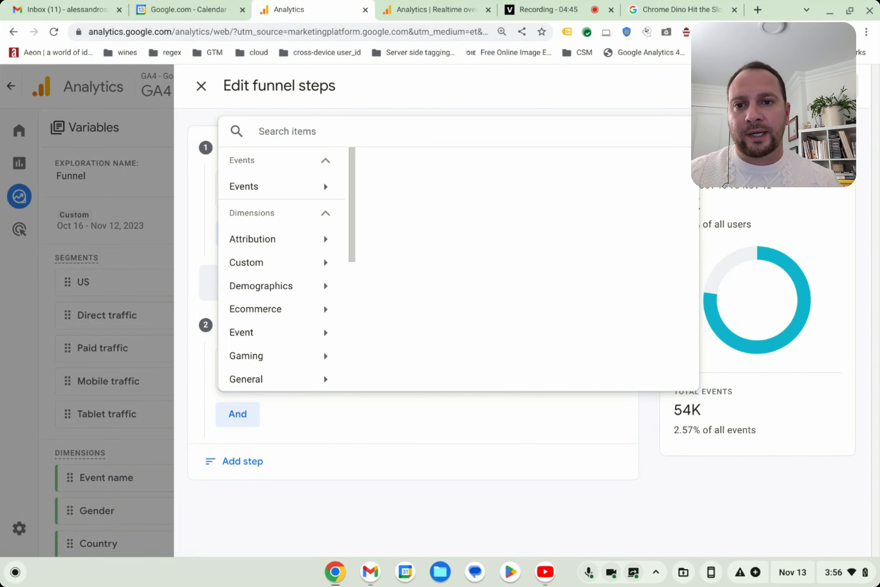
{"action": "left_click", "coordinate": [401, 109]}
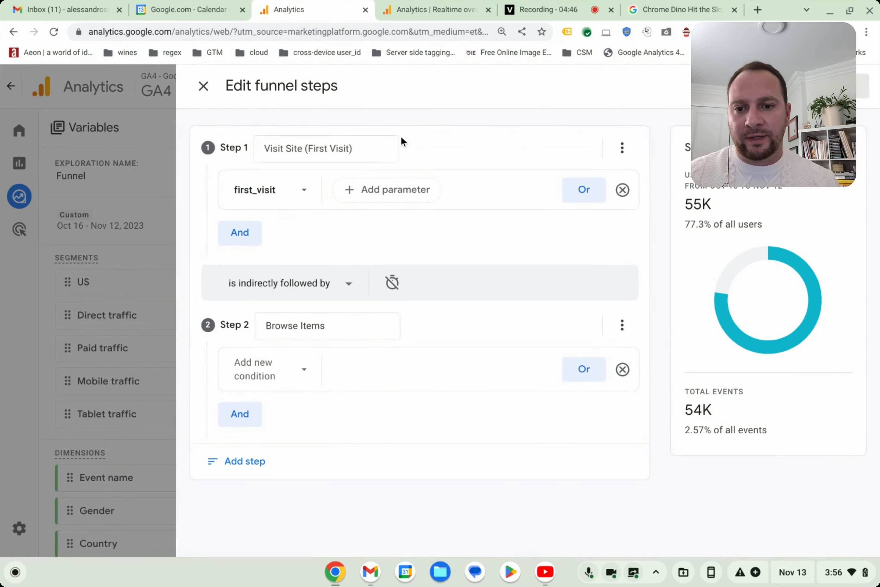
{"action": "left_click", "coordinate": [303, 372]}
{"action": "left_click", "coordinate": [245, 192]}
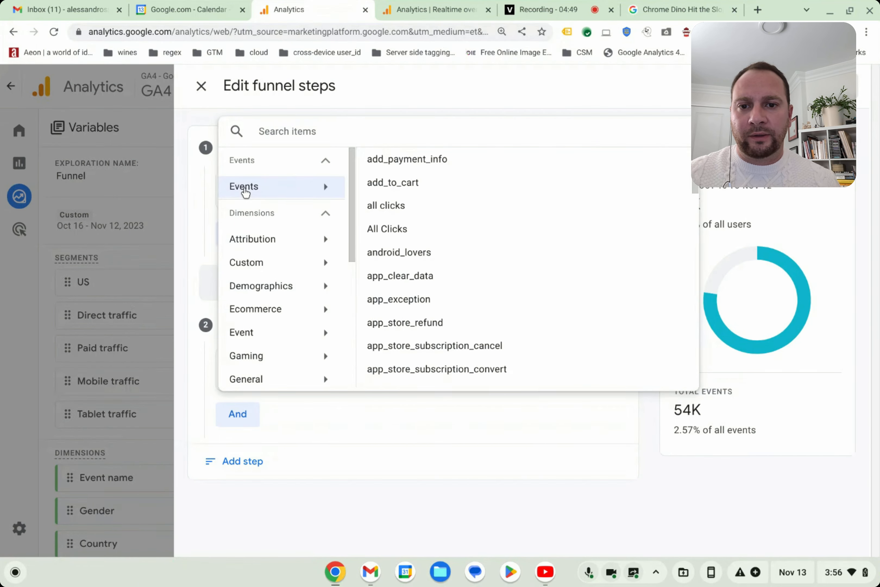
{"action": "scroll", "coordinate": [389, 201], "scroll_direction": "down", "scroll_amount": 8}
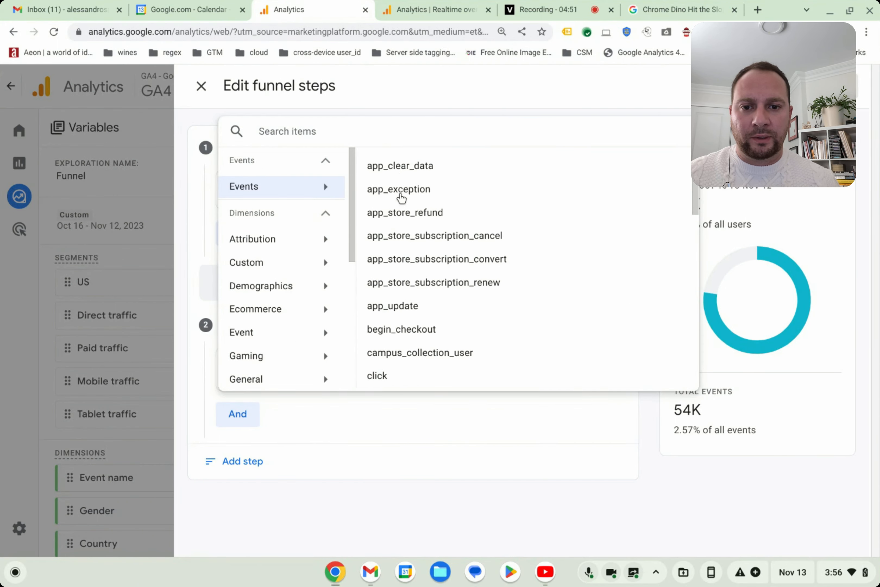
{"action": "scroll", "coordinate": [405, 217], "scroll_direction": "down", "scroll_amount": 11}
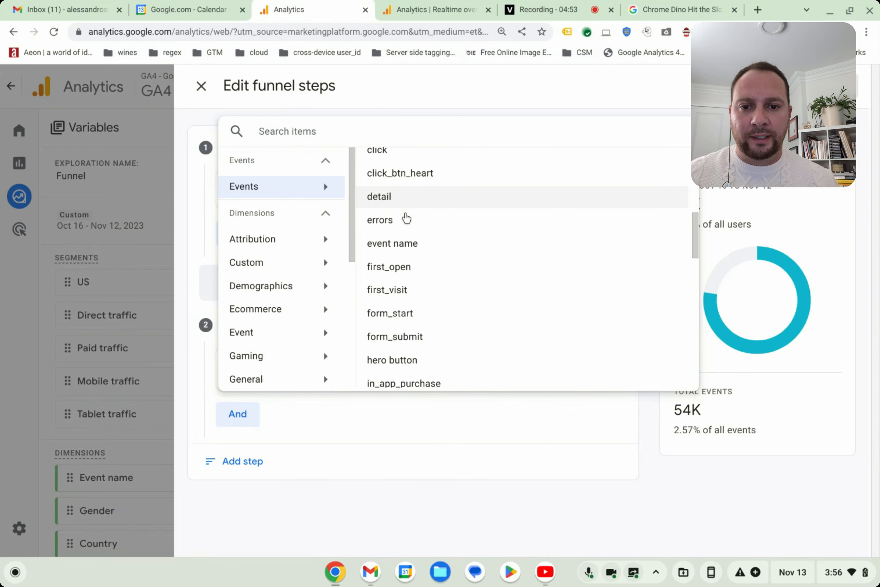
{"action": "scroll", "coordinate": [406, 217], "scroll_direction": "down", "scroll_amount": 5}
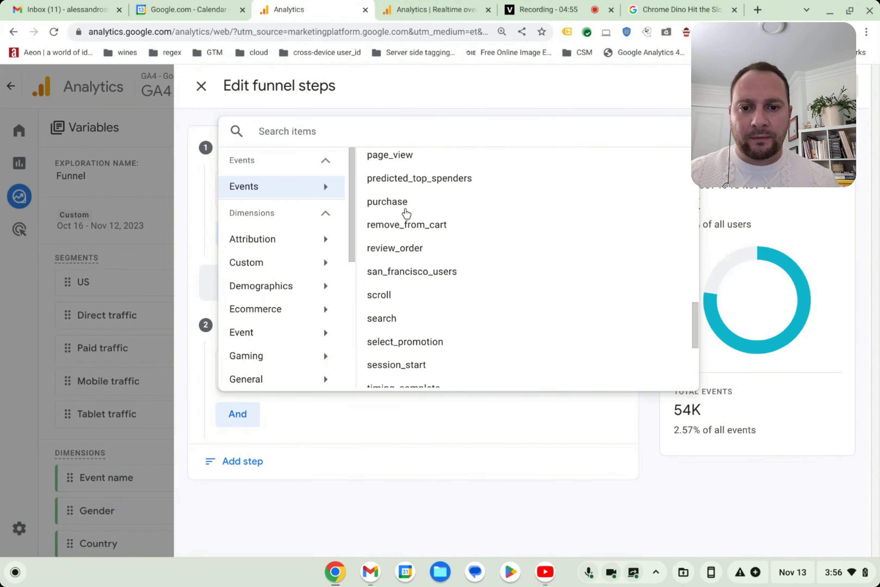
{"action": "left_click", "coordinate": [416, 353]}
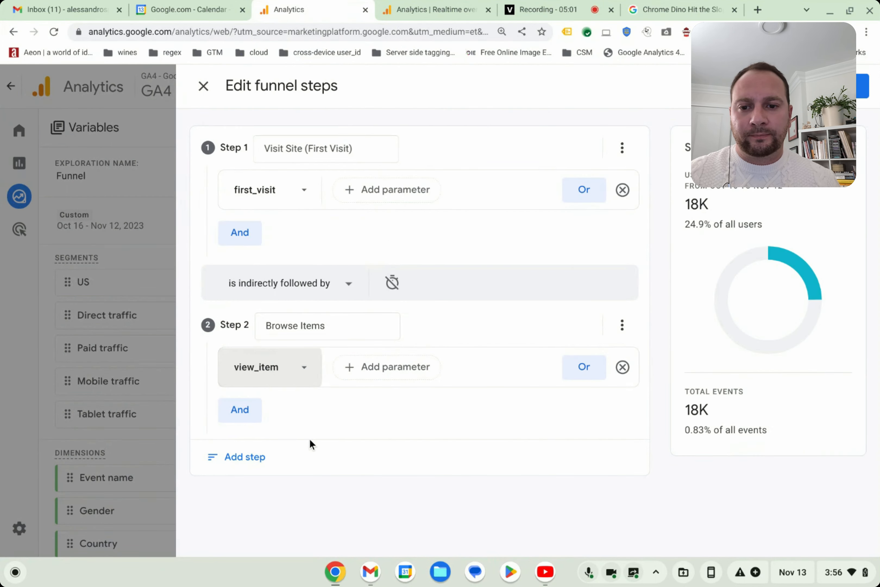
- Add a third funnel step, check the sweater's purchase options on its store page, and name the step "Add to Cart"
{"action": "left_click", "coordinate": [246, 465]}
{"action": "scroll", "coordinate": [361, 421], "scroll_direction": "down", "scroll_amount": 3}
{"action": "triple_click", "coordinate": [323, 399]}
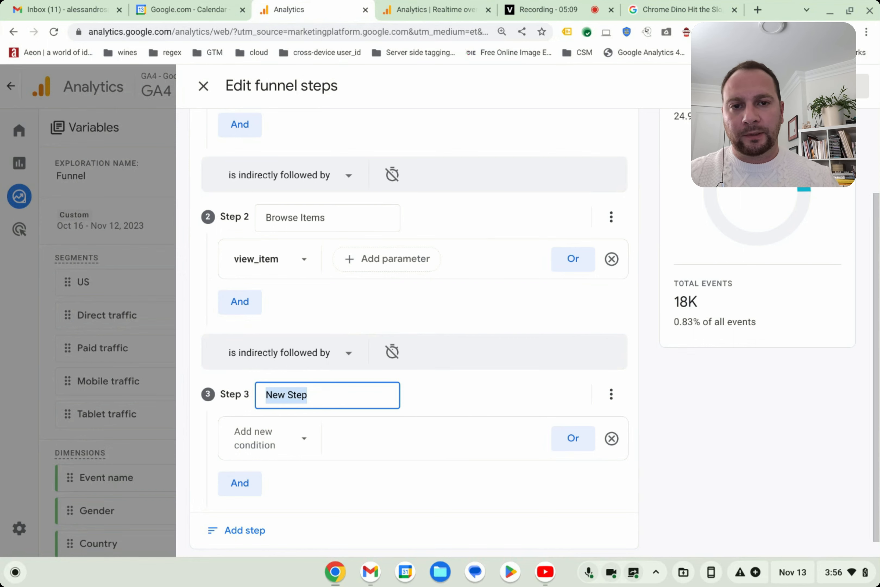
{"action": "left_click", "coordinate": [682, 10]}
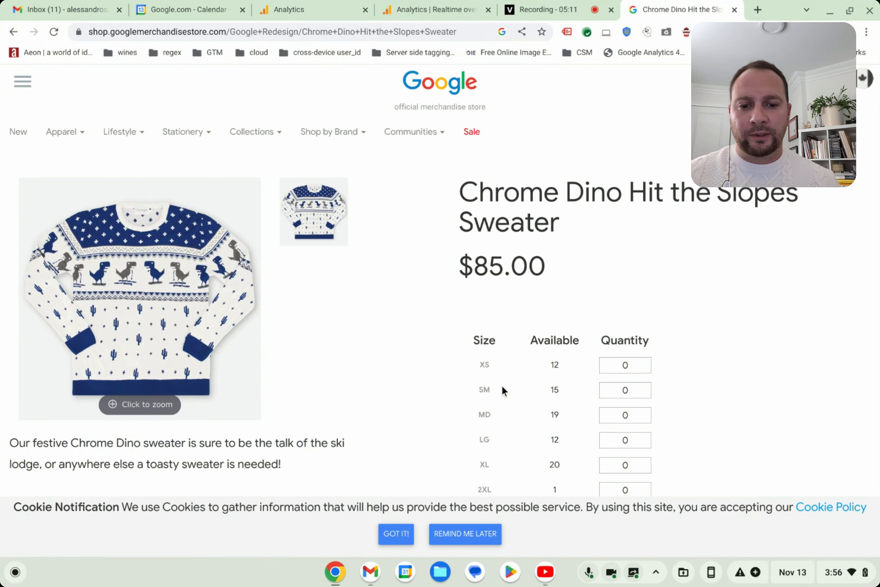
{"action": "scroll", "coordinate": [518, 385], "scroll_direction": "down", "scroll_amount": 5}
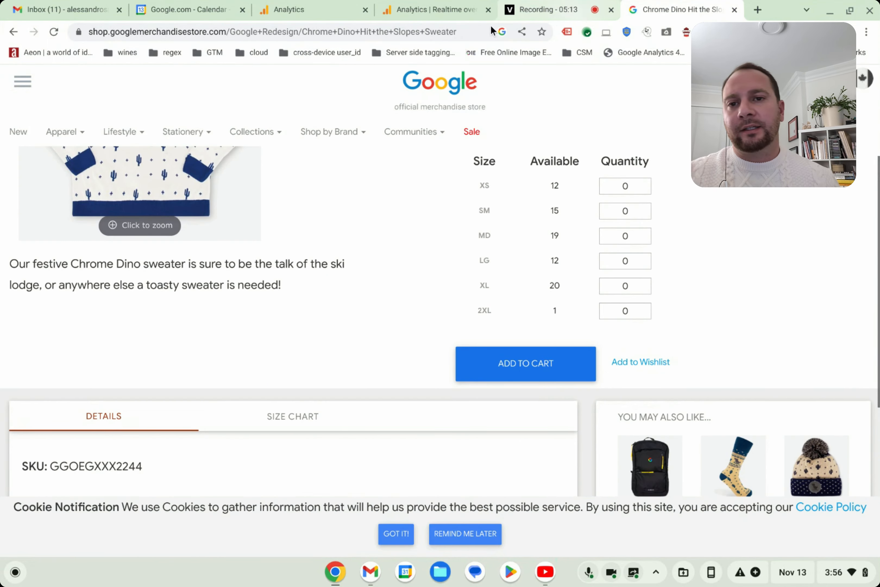
{"action": "left_click", "coordinate": [305, 8]}
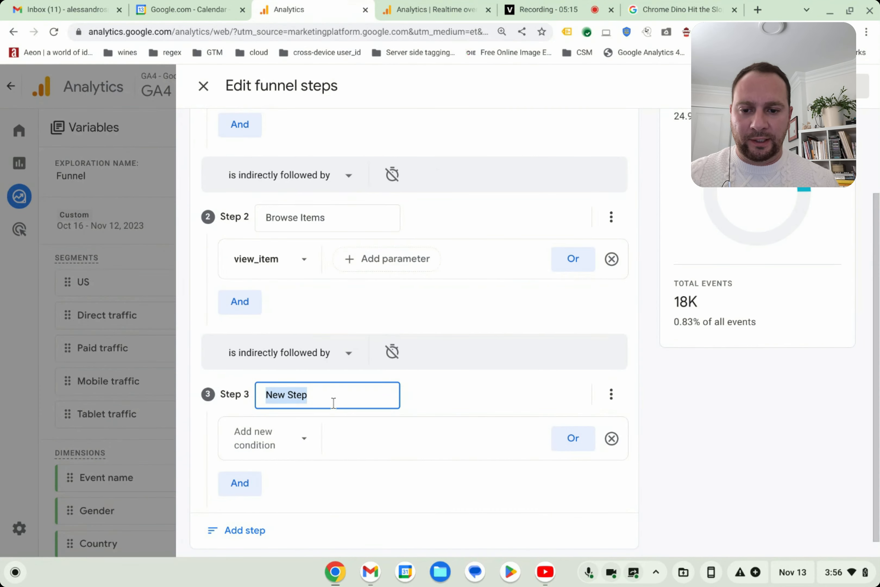
{"action": "type", "text": "Add to Cart"}
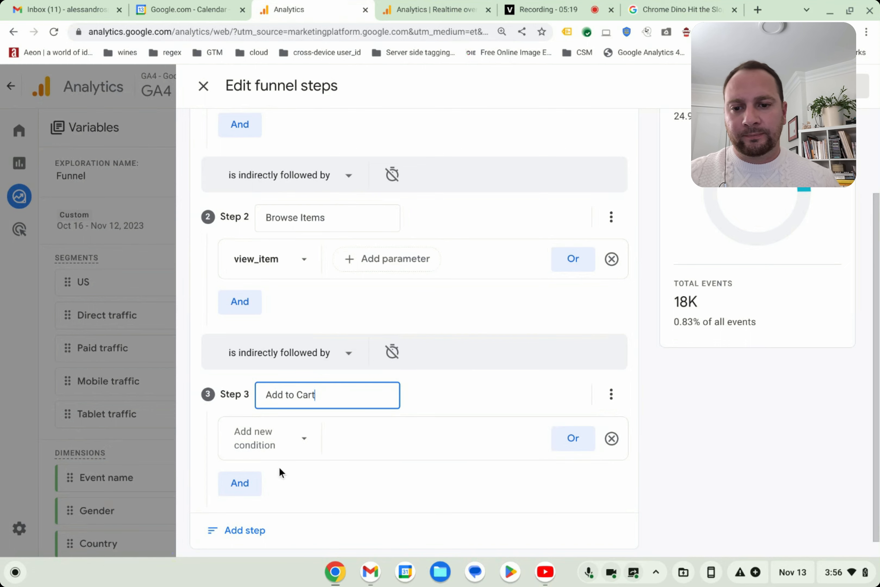
- Set the condition of funnel step 3 to the add_to_cart event
{"action": "left_click", "coordinate": [272, 438]}
{"action": "left_click", "coordinate": [276, 256]}
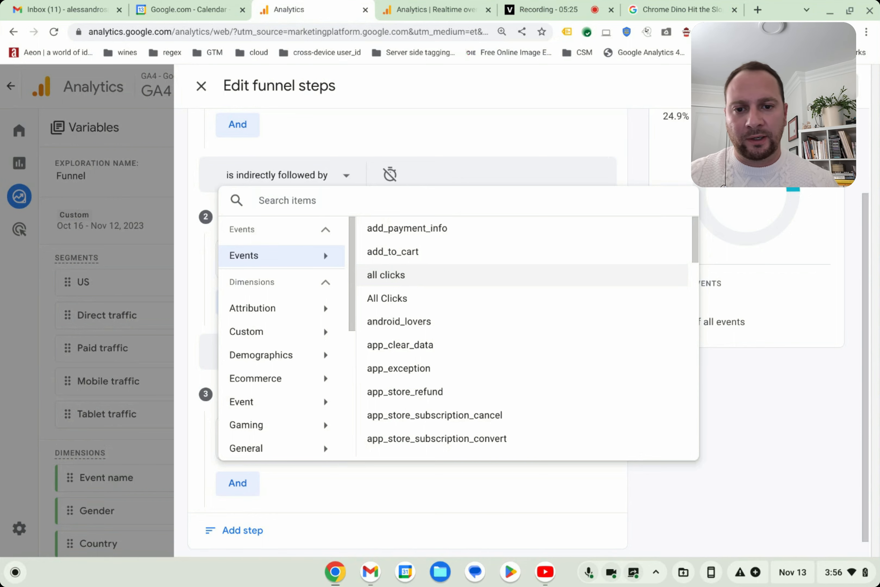
{"action": "scroll", "coordinate": [480, 360], "scroll_direction": "down", "scroll_amount": 10}
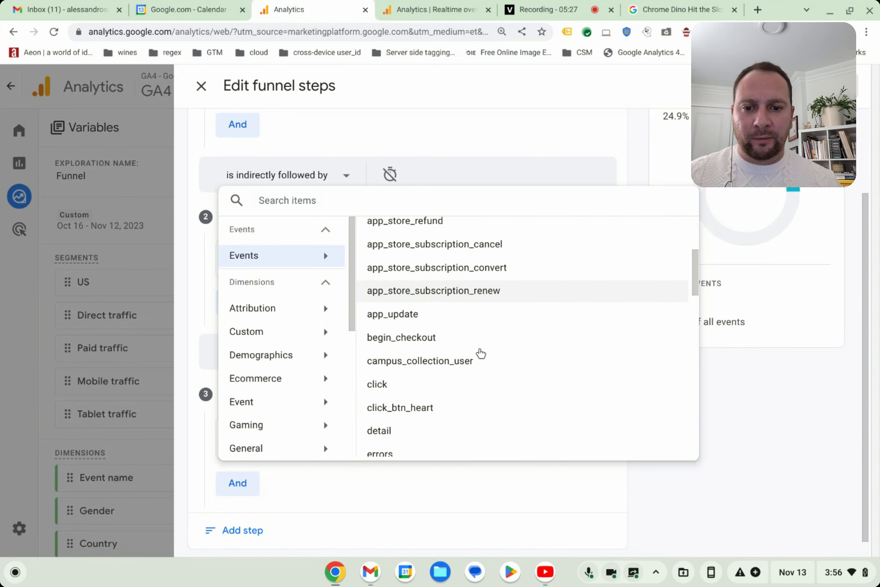
{"action": "scroll", "coordinate": [478, 354], "scroll_direction": "down", "scroll_amount": 10}
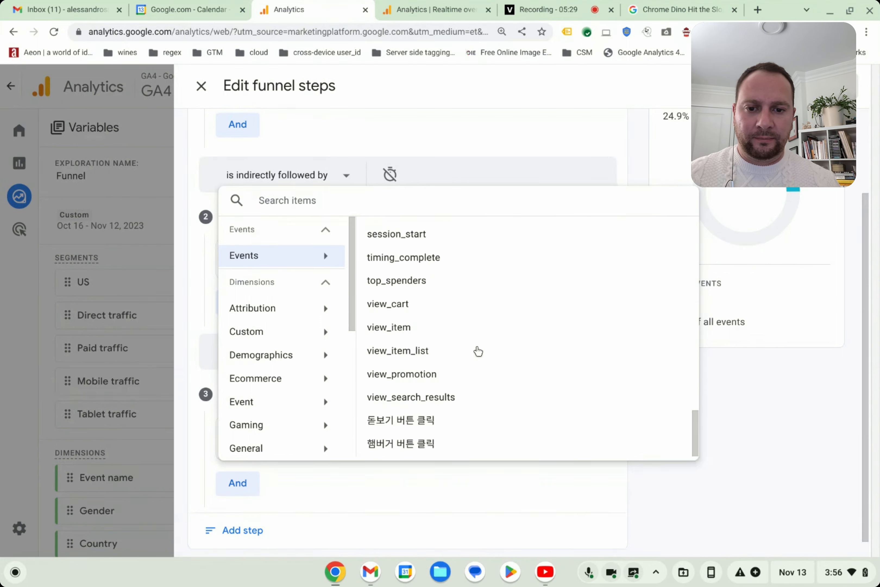
{"action": "scroll", "coordinate": [473, 354], "scroll_direction": "up", "scroll_amount": 15}
{"action": "left_click", "coordinate": [420, 254]}
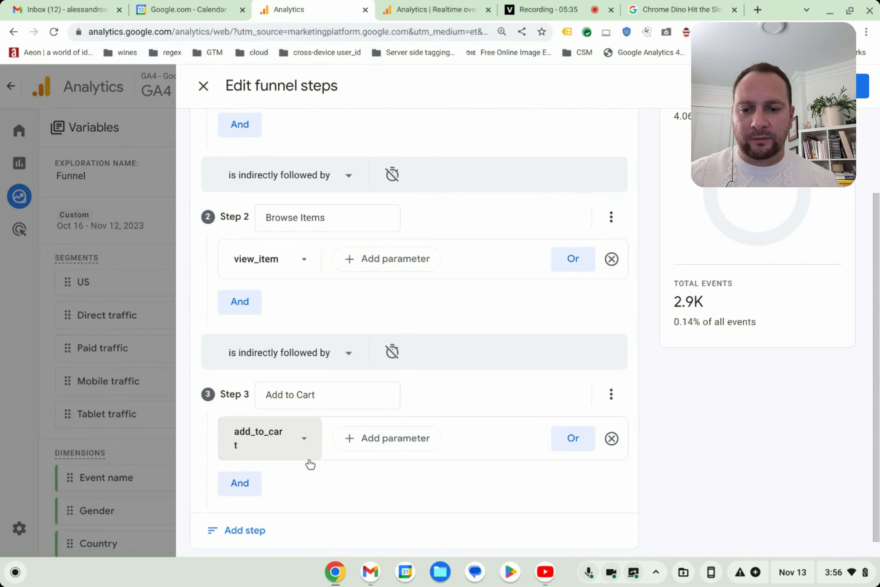
- Add a fourth funnel step and name it "Begin Checkout"
{"action": "scroll", "coordinate": [311, 464], "scroll_direction": "down", "scroll_amount": 1}
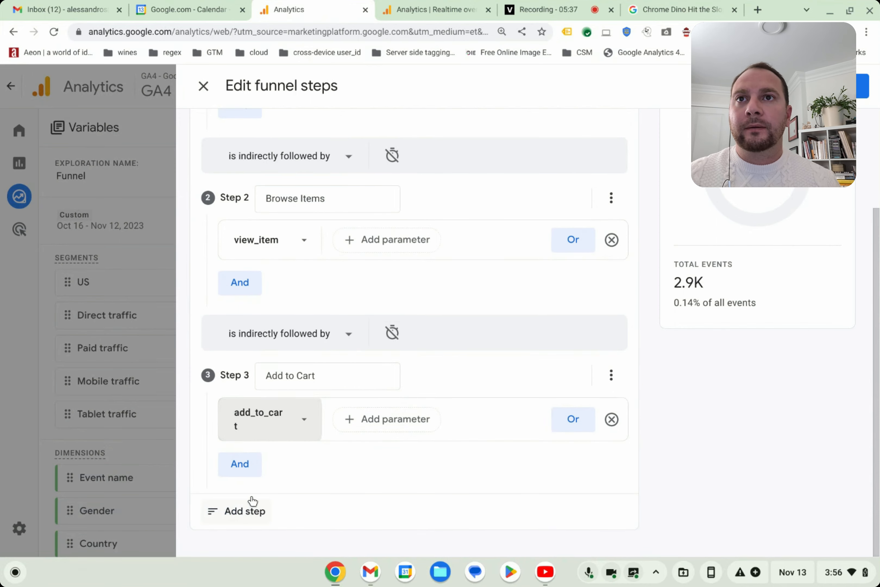
{"action": "left_click", "coordinate": [246, 511]}
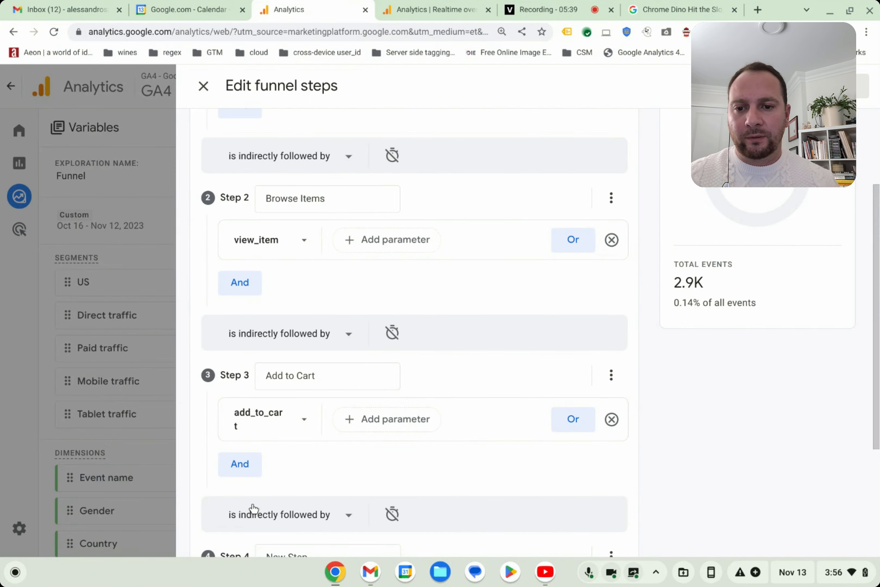
{"action": "double_click", "coordinate": [309, 375]}
{"action": "triple_click", "coordinate": [310, 375]}
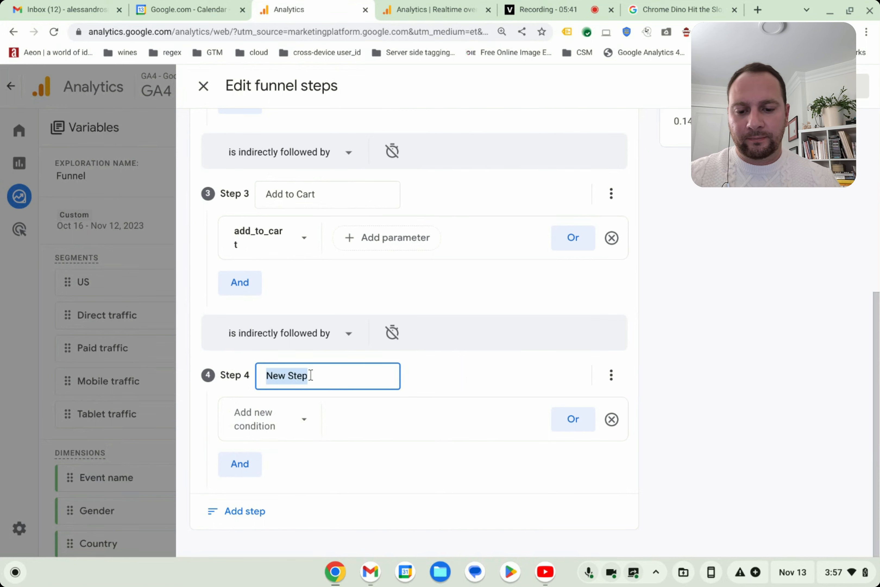
{"action": "type", "text": "Begin Chdeck"}
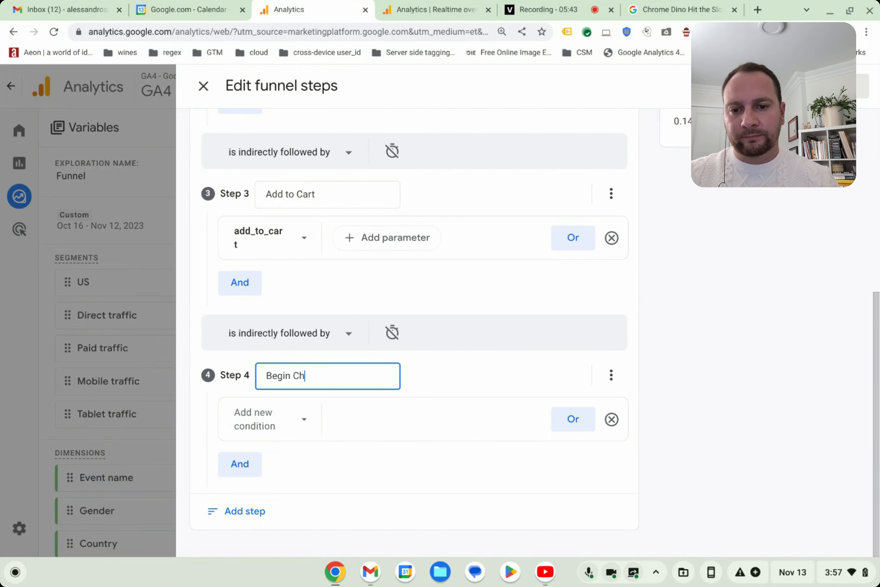
{"action": "key", "text": "BackSpace"}
{"action": "key", "text": "BackSpace"}
{"action": "key", "text": "BackSpace"}
{"action": "key", "text": "BackSpace"}
{"action": "type", "text": "eckout"}
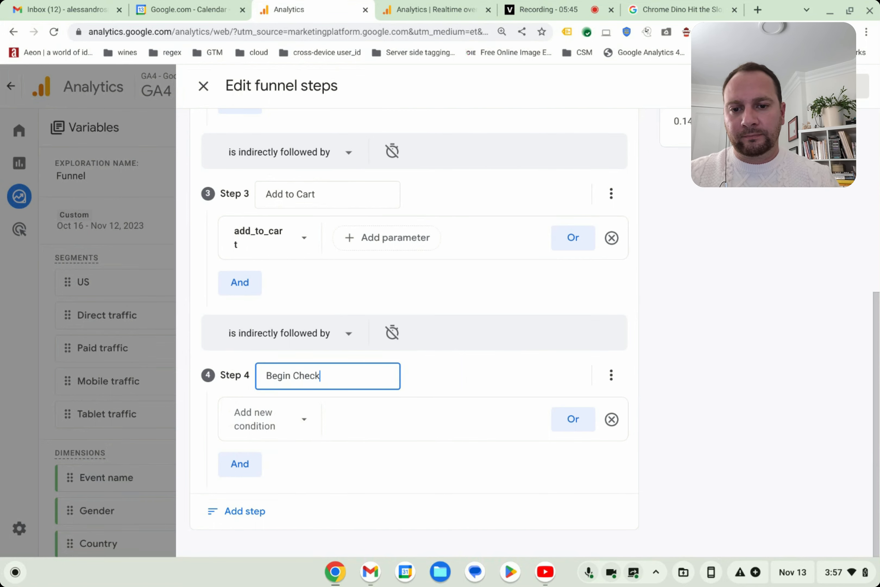
- Search the condition items for "check" and set the condition of funnel step 4 to the begin_checkout event
{"action": "left_click", "coordinate": [251, 419]}
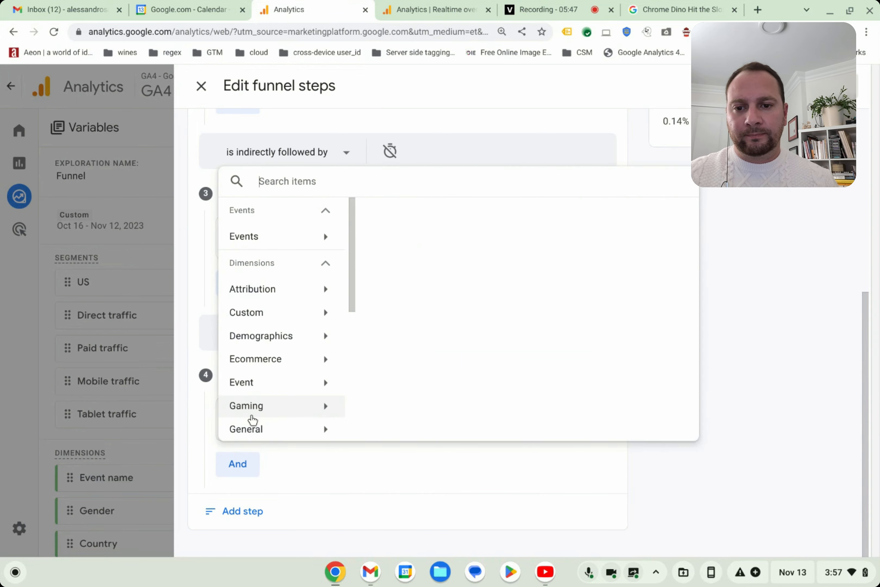
{"action": "type", "text": "check"}
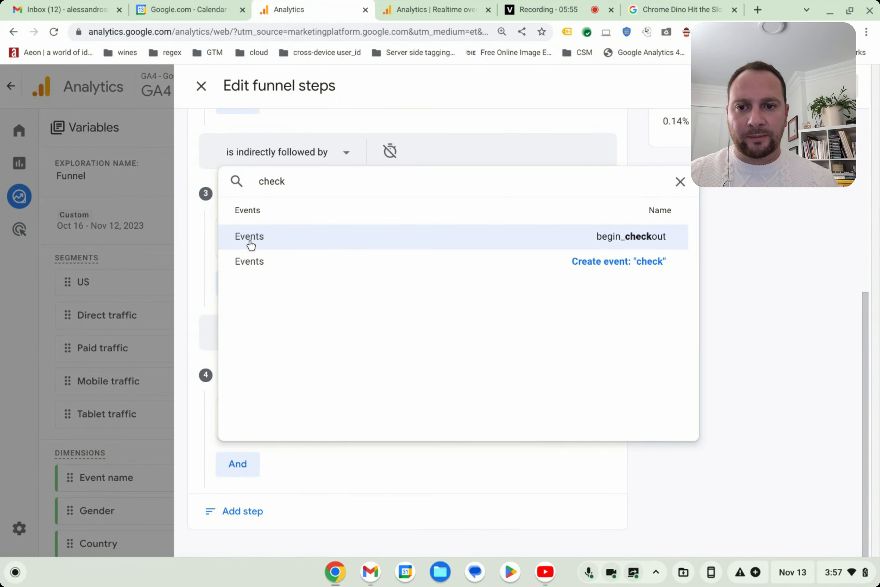
{"action": "left_click", "coordinate": [614, 237]}
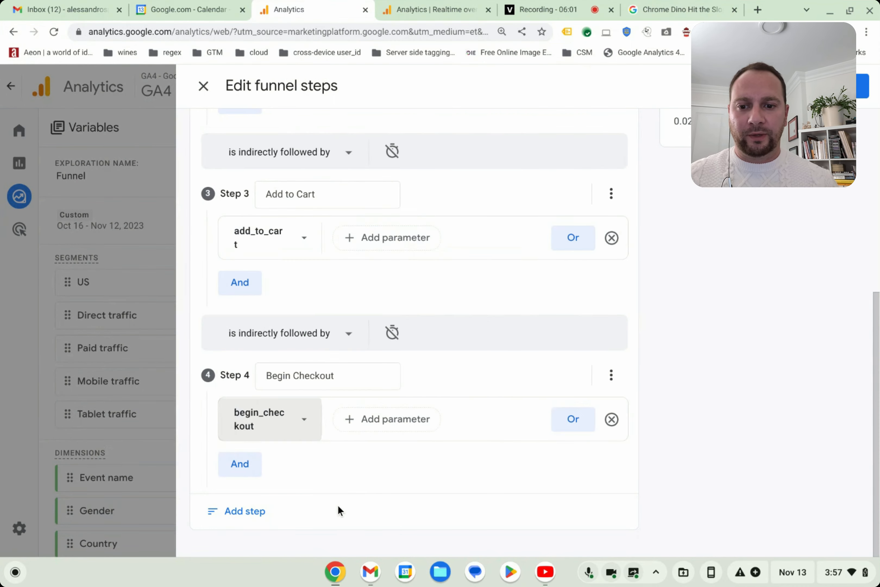
- Add a fifth funnel step and name it "Purchase"
{"action": "left_click", "coordinate": [246, 516]}
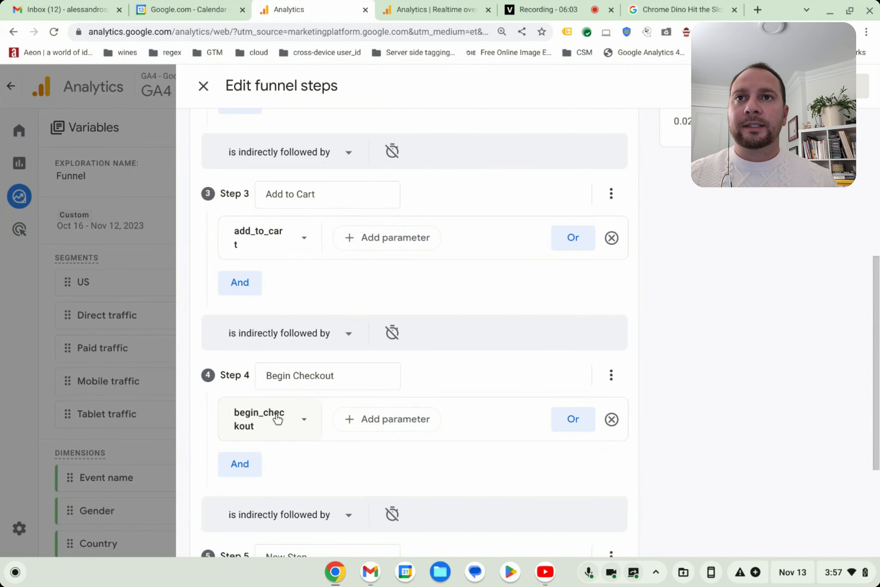
{"action": "scroll", "coordinate": [278, 418], "scroll_direction": "down", "scroll_amount": 3}
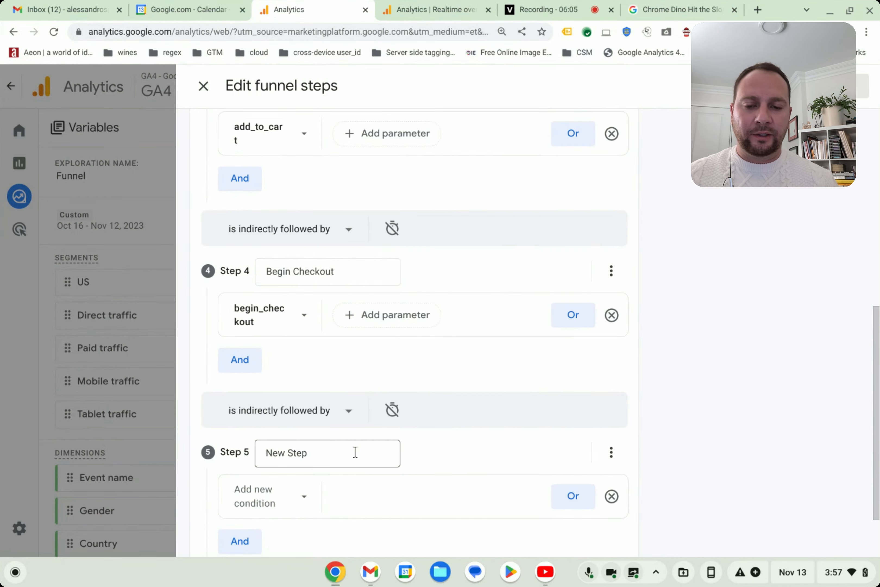
{"action": "scroll", "coordinate": [349, 450], "scroll_direction": "down", "scroll_amount": 2}
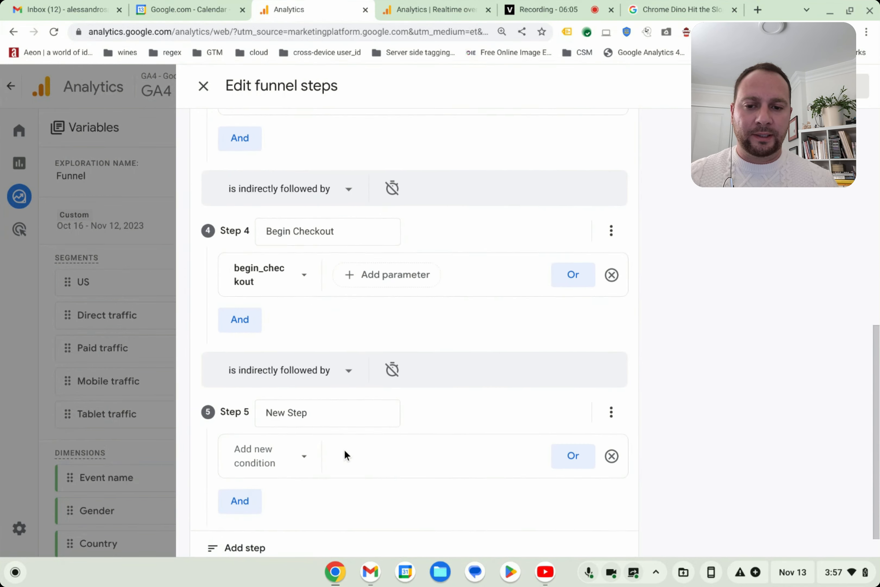
{"action": "left_click", "coordinate": [308, 404]}
{"action": "key", "text": "ctrl+a"}
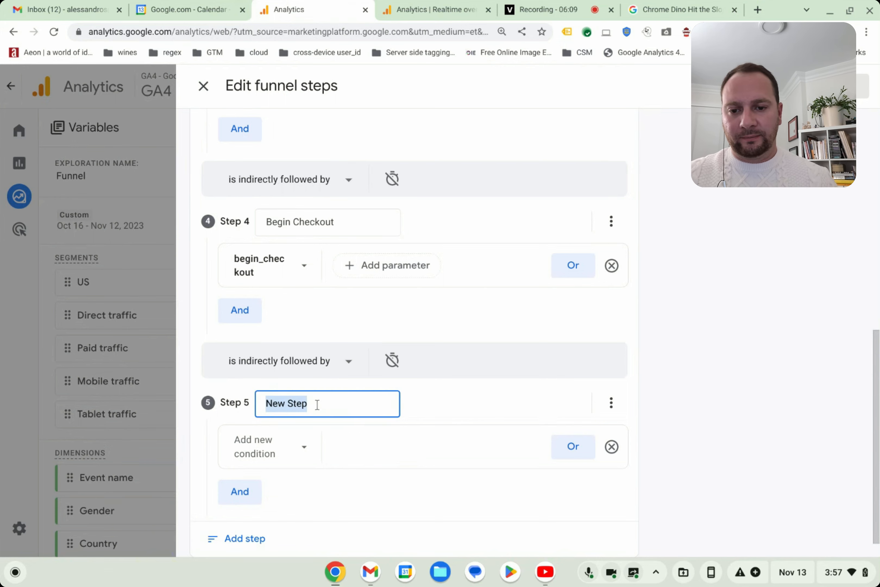
{"action": "type", "text": "Purchase"}
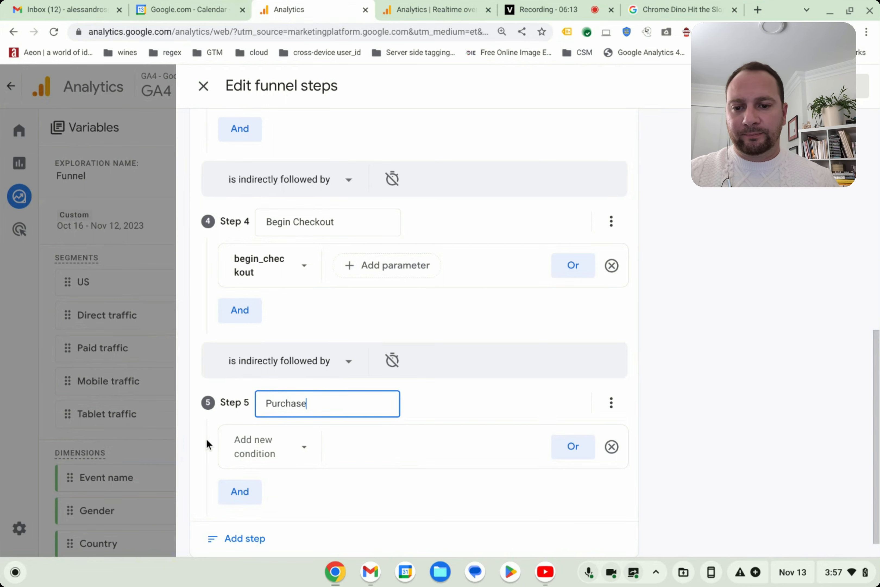
- Search the condition items for "pur", set the condition of funnel step 5 to the purchase event, and apply the funnel steps
{"action": "left_click", "coordinate": [261, 448]}
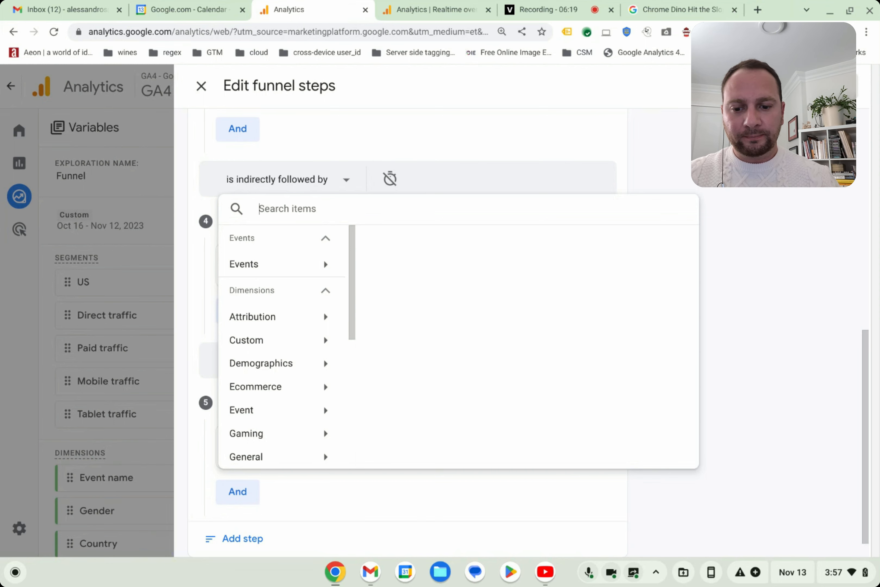
{"action": "type", "text": "p"}
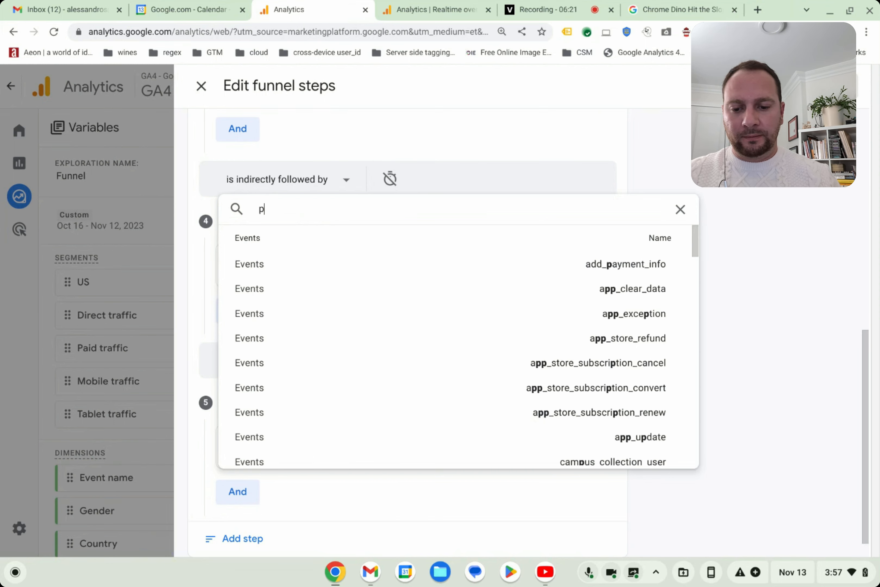
{"action": "type", "text": "ur"}
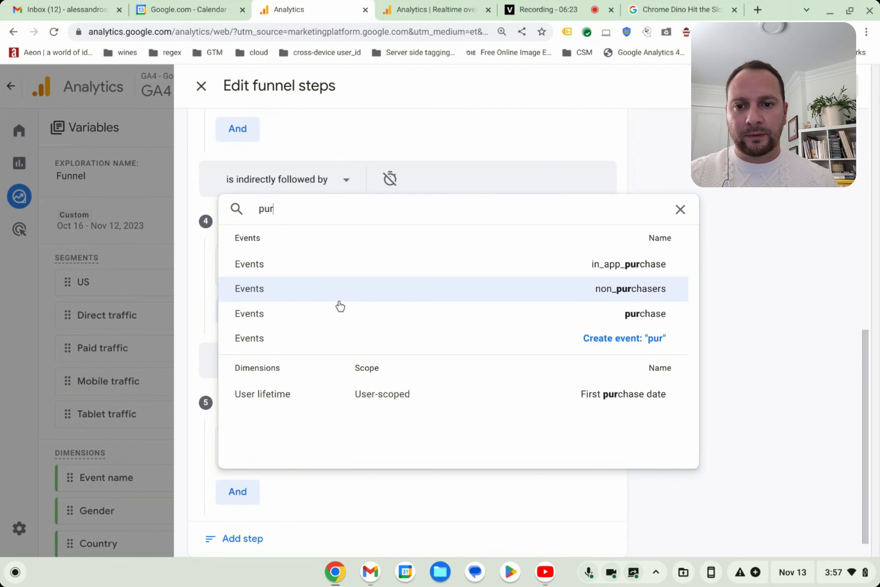
{"action": "left_click", "coordinate": [260, 320]}
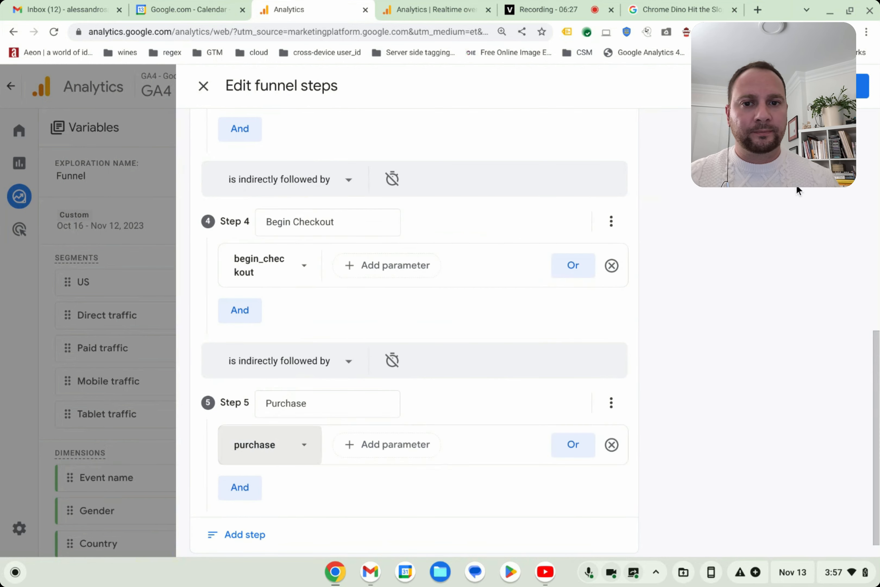
{"action": "scroll", "coordinate": [659, 344], "scroll_direction": "down", "scroll_amount": 1}
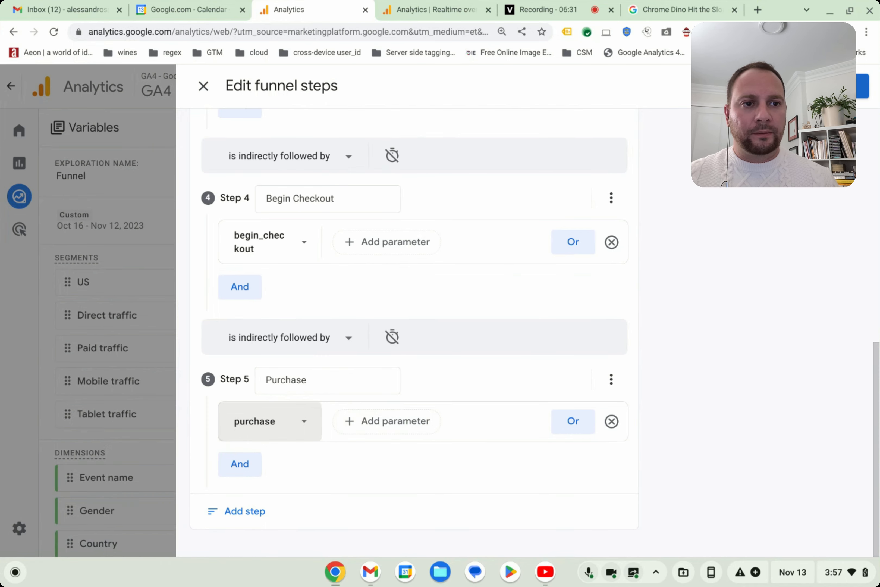
{"action": "left_click", "coordinate": [844, 86]}
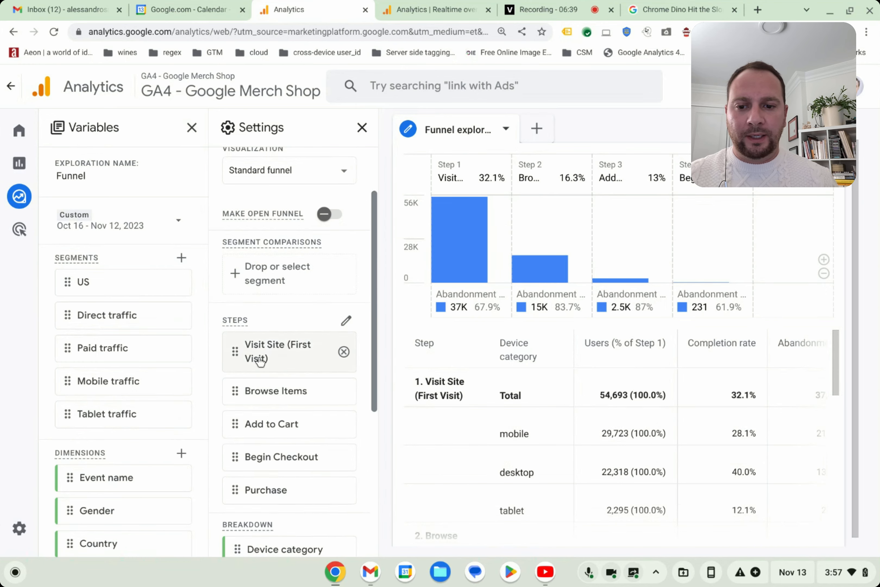
- Examine the funnel table's users and completion rates by device category, comparing mobile, desktop and tablet at the Add to Cart step
{"action": "scroll", "coordinate": [265, 360], "scroll_direction": "down", "scroll_amount": 3}
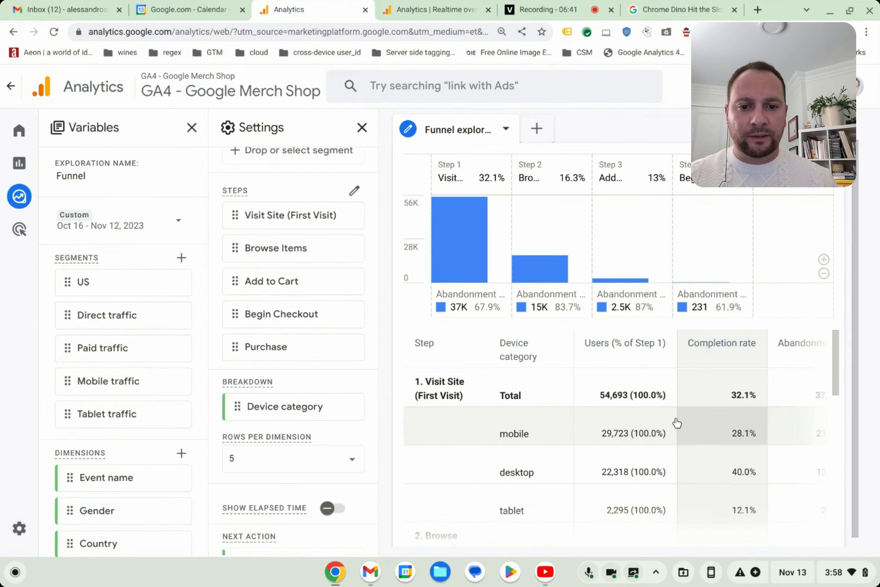
{"action": "left_click_drag", "start_coordinate": [837, 344], "coordinate": [837, 434]}
{"action": "scroll", "coordinate": [526, 446], "scroll_direction": "down", "scroll_amount": 5}
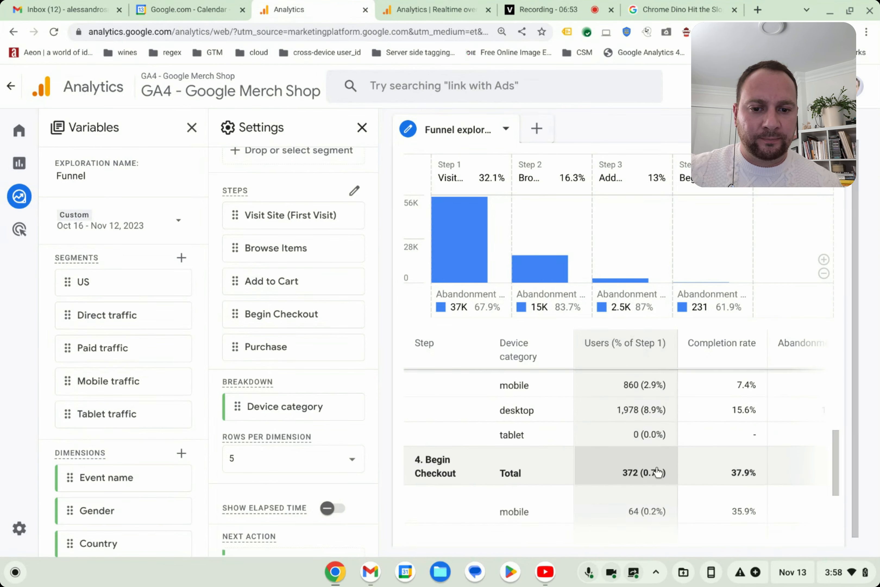
{"action": "scroll", "coordinate": [644, 508], "scroll_direction": "up", "scroll_amount": 5}
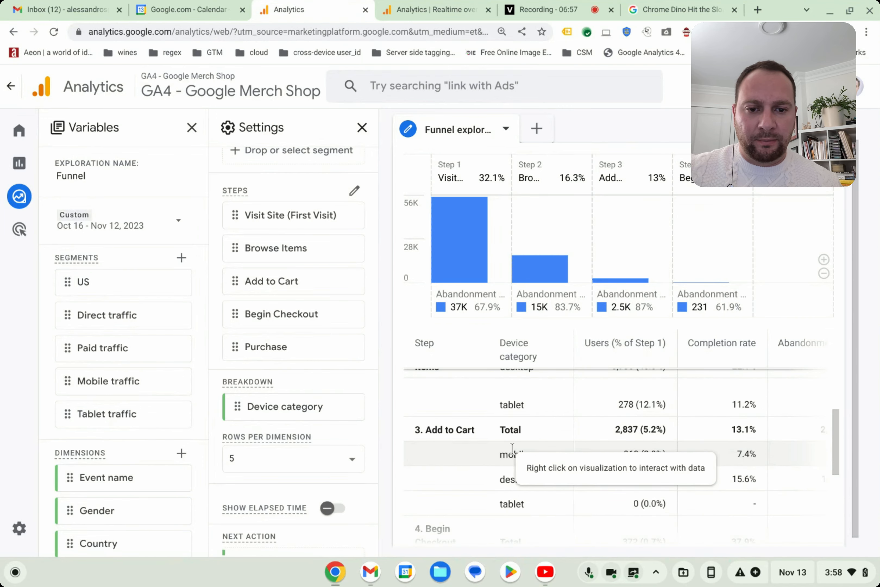
{"action": "double_click", "coordinate": [510, 453]}
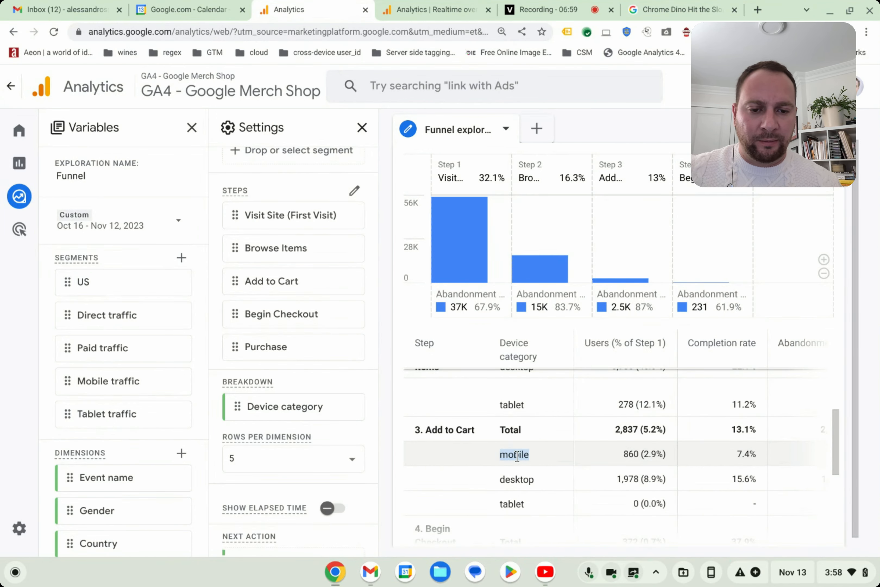
{"action": "double_click", "coordinate": [516, 478]}
{"action": "double_click", "coordinate": [521, 503]}
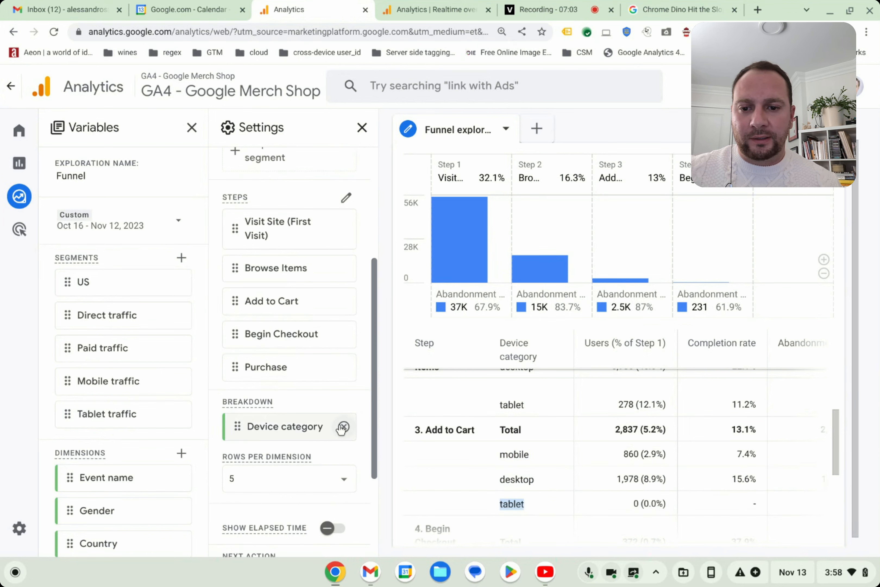
- Replace the Device category breakdown of the funnel with First user medium
{"action": "left_click", "coordinate": [344, 427]}
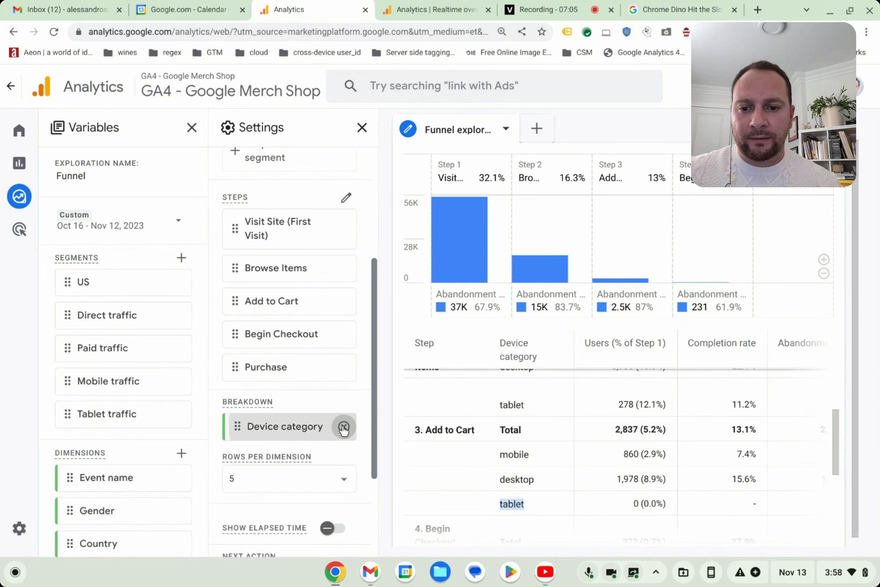
{"action": "left_click", "coordinate": [249, 434]}
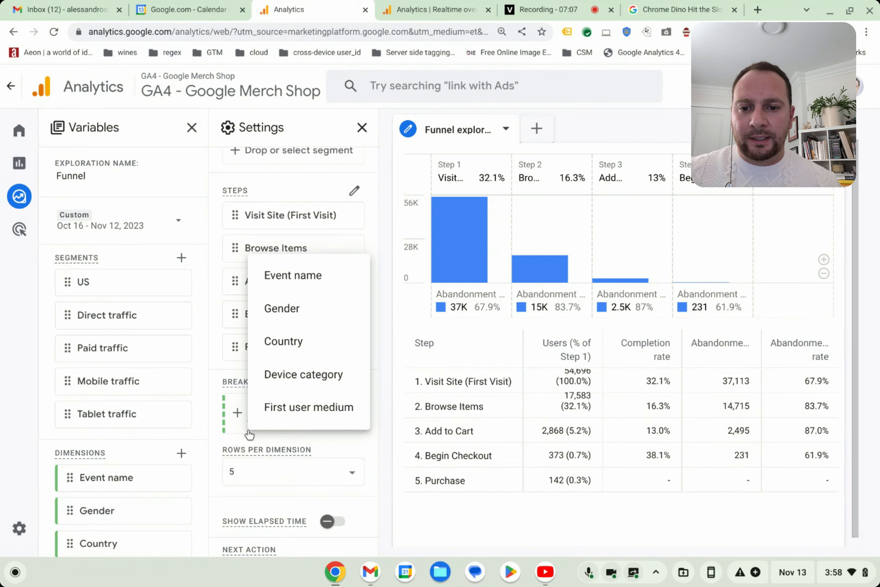
{"action": "left_click", "coordinate": [307, 413]}
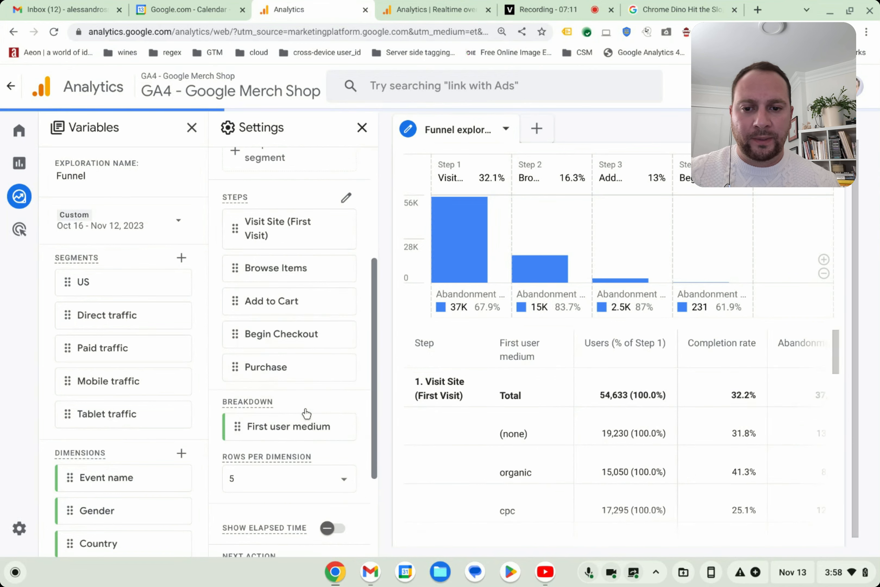
- Examine users and completion rates by first user medium across the funnel table, down to the Begin Checkout and Purchase steps
{"action": "scroll", "coordinate": [568, 439], "scroll_direction": "down", "scroll_amount": 3}
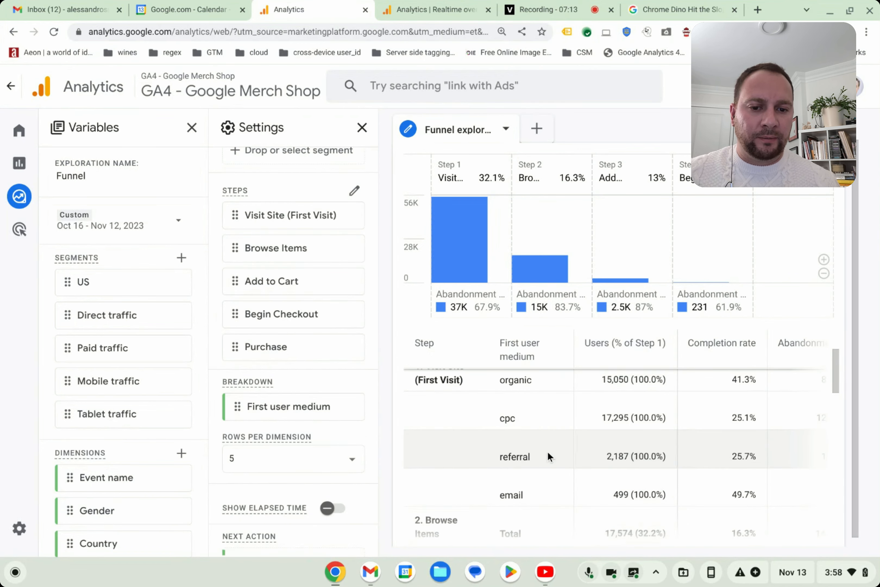
{"action": "scroll", "coordinate": [550, 450], "scroll_direction": "up", "scroll_amount": 1}
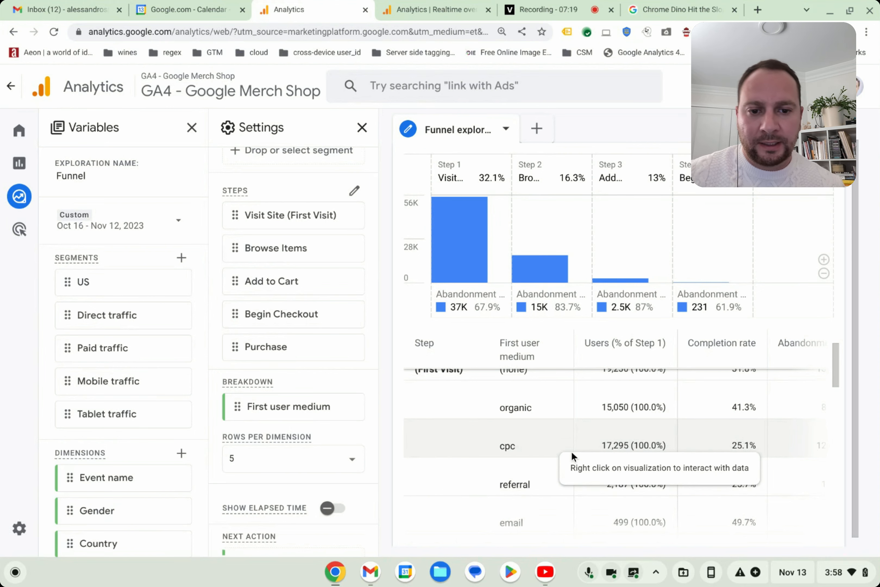
{"action": "scroll", "coordinate": [545, 422], "scroll_direction": "up", "scroll_amount": 3}
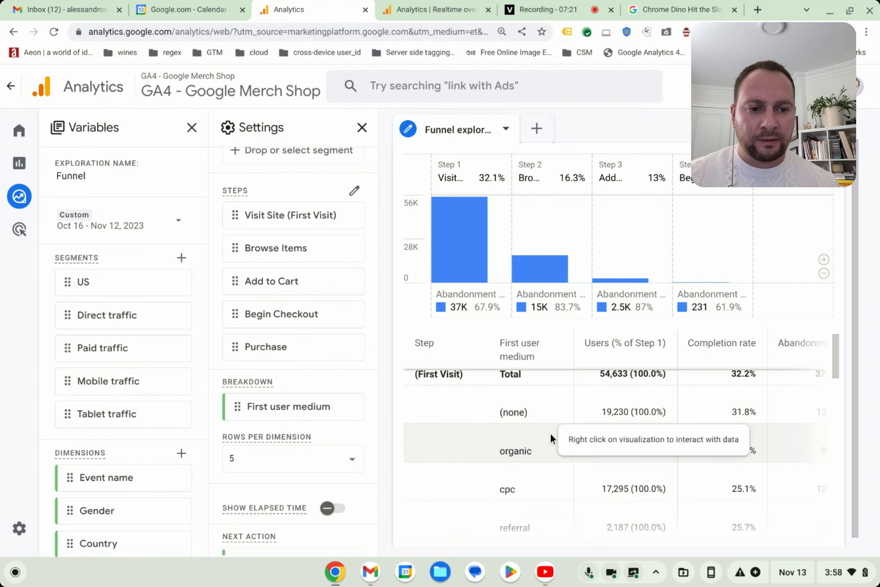
{"action": "scroll", "coordinate": [549, 432], "scroll_direction": "down", "scroll_amount": 5}
{"action": "scroll", "coordinate": [549, 432], "scroll_direction": "down", "scroll_amount": 5}
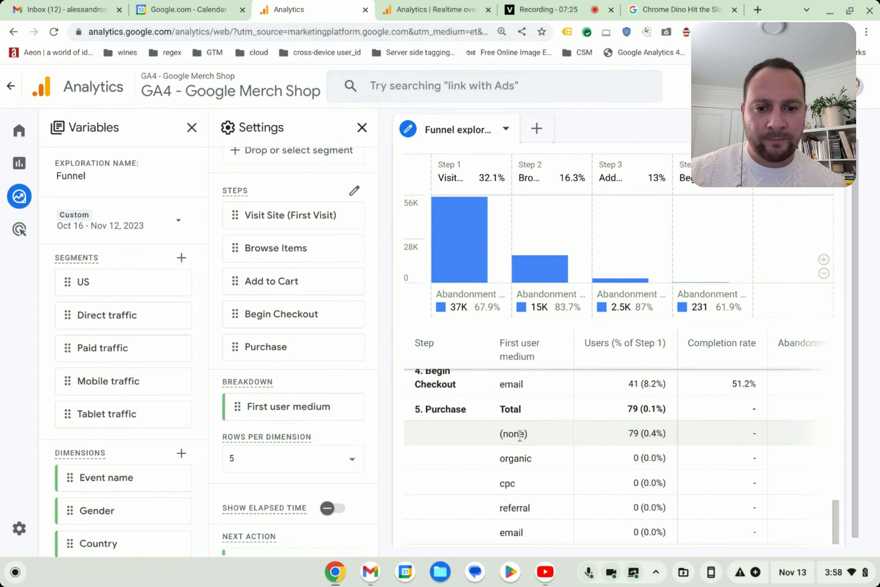
{"action": "scroll", "coordinate": [529, 439], "scroll_direction": "up", "scroll_amount": 5}
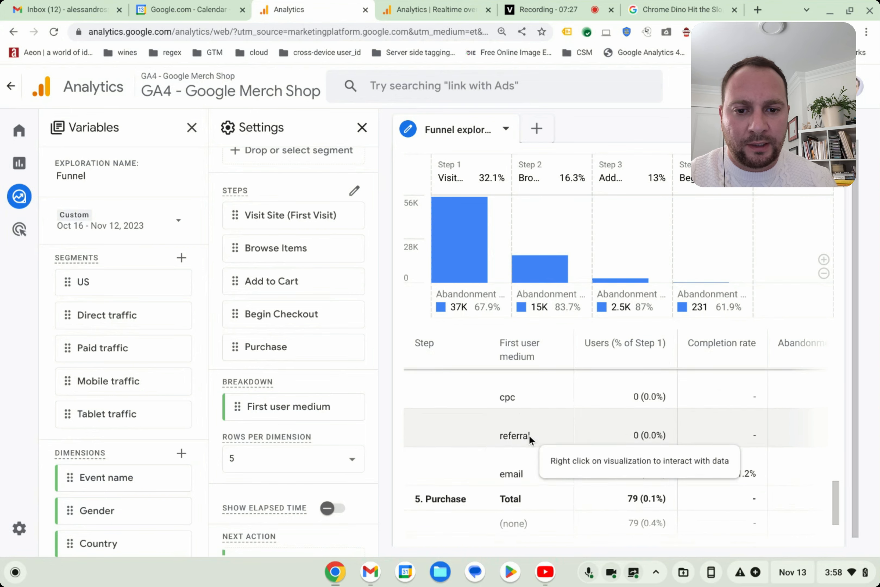
{"action": "scroll", "coordinate": [558, 444], "scroll_direction": "down", "scroll_amount": 2}
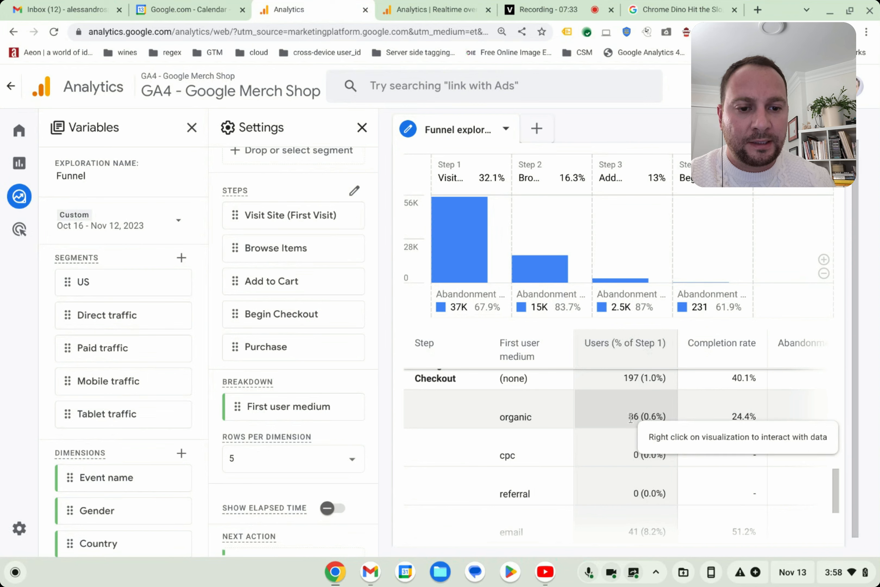
{"action": "scroll", "coordinate": [630, 436], "scroll_direction": "up", "scroll_amount": 1}
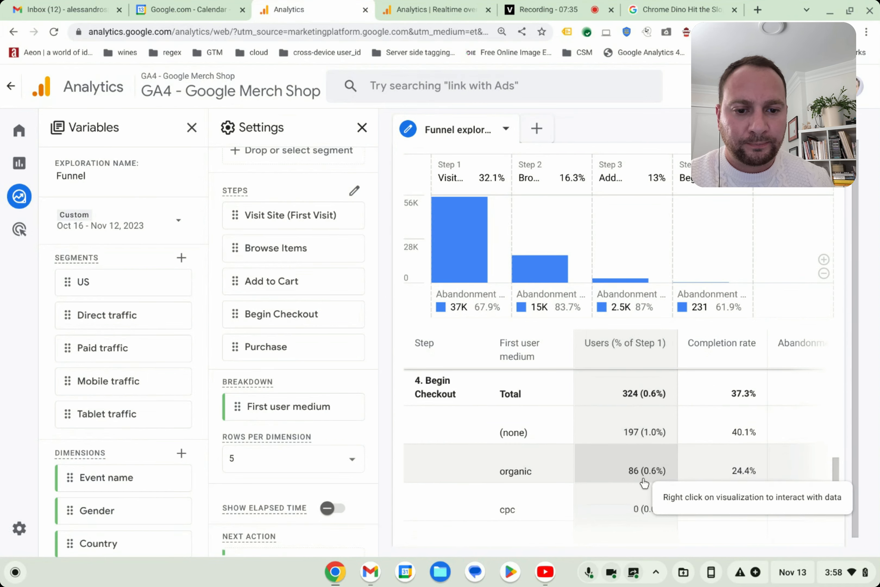
{"action": "scroll", "coordinate": [650, 463], "scroll_direction": "down", "scroll_amount": 2}
{"action": "scroll", "coordinate": [648, 456], "scroll_direction": "up", "scroll_amount": 2}
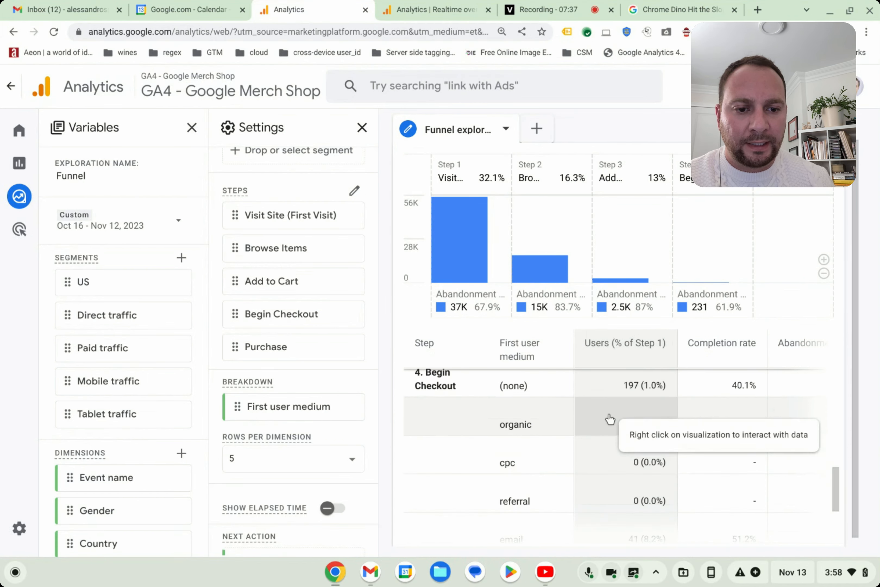
{"action": "scroll", "coordinate": [629, 438], "scroll_direction": "down", "scroll_amount": 4}
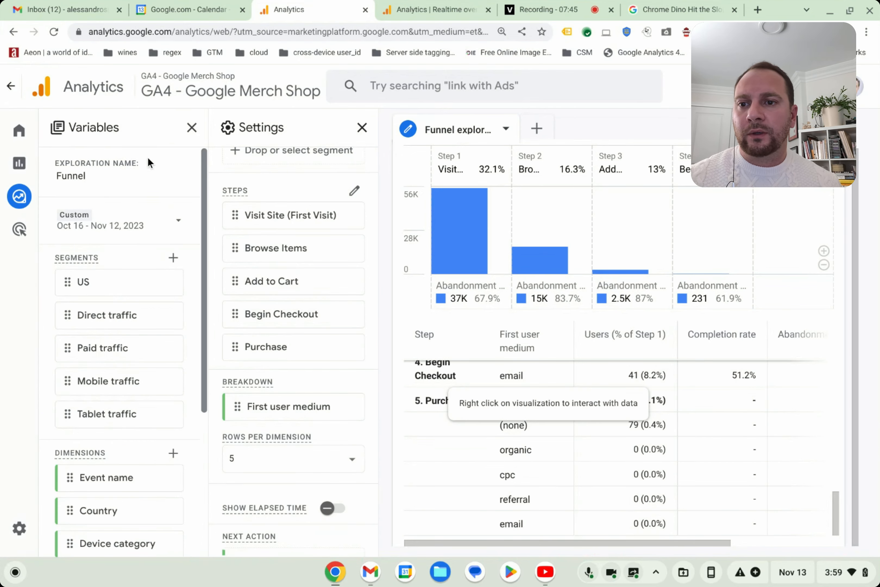
{"action": "left_click", "coordinate": [98, 227]}
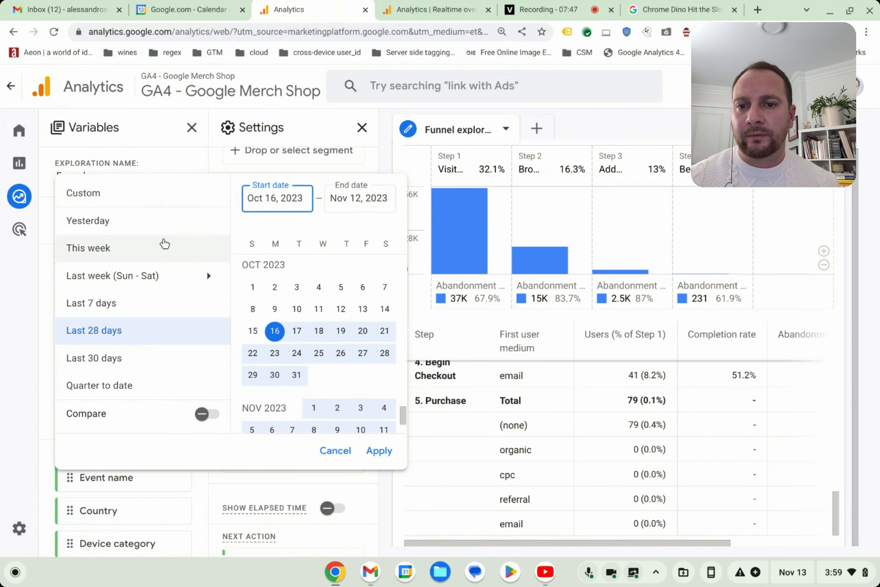
{"action": "key", "text": "Left"}
{"action": "key", "text": "Left"}
{"action": "key", "text": "Left"}
{"action": "key", "text": "Left"}
{"action": "key", "text": "Left"}
{"action": "key", "text": "Left"}
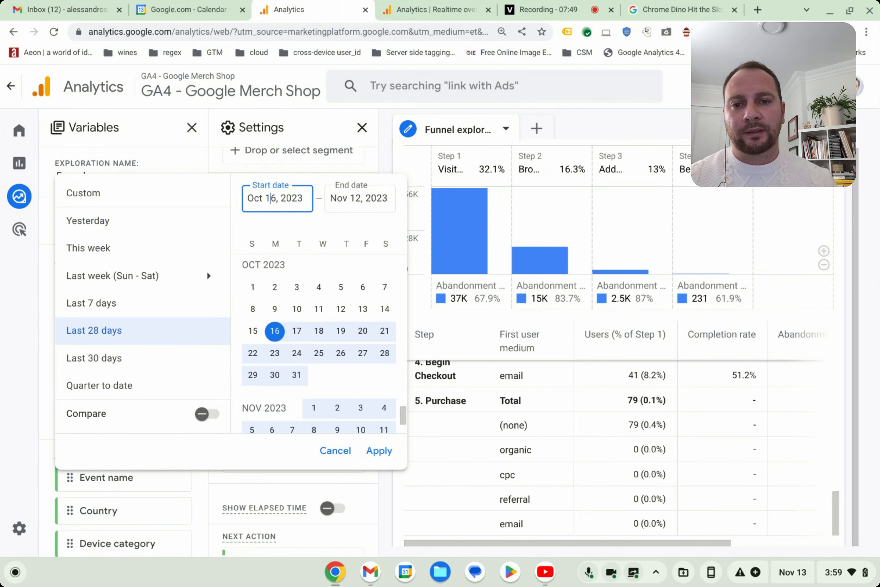
{"action": "key", "text": "Left"}
{"action": "key", "text": "Left"}
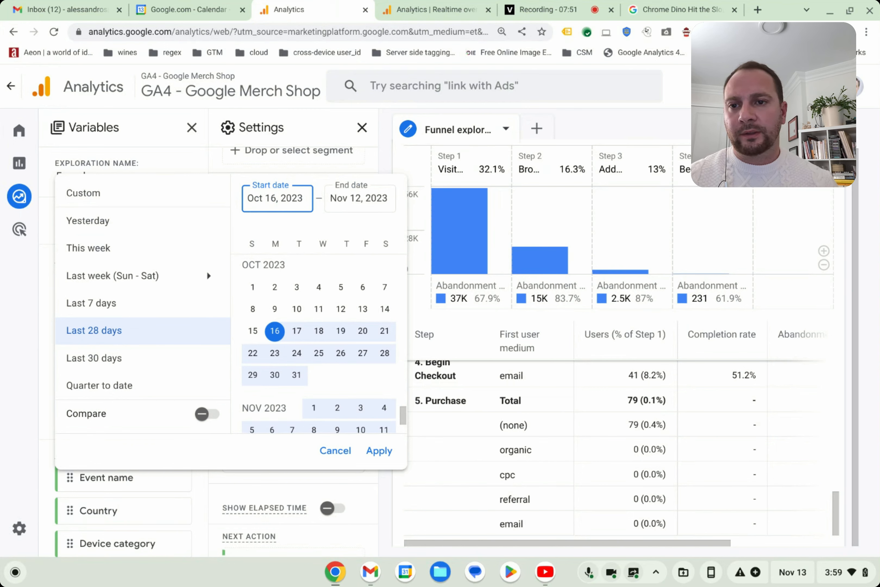
{"action": "left_click", "coordinate": [152, 131]}
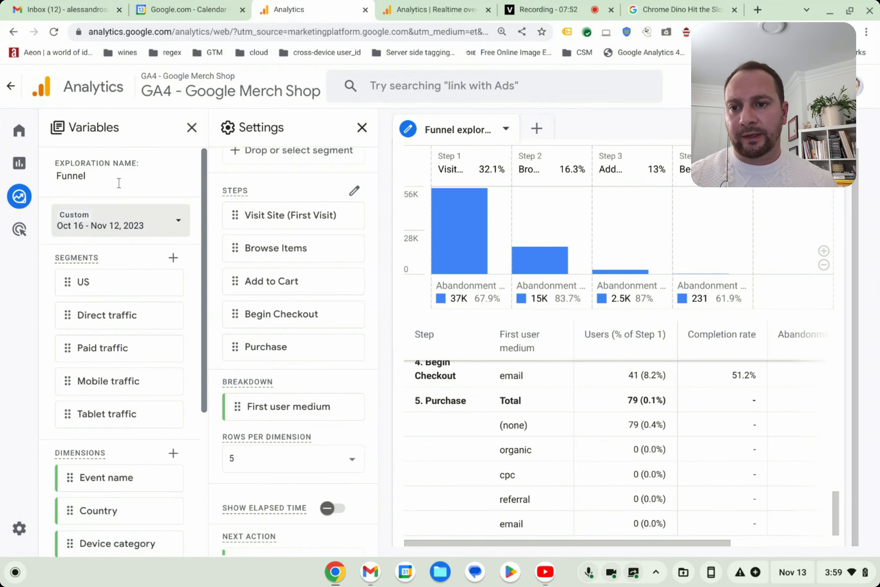
- Set the start date of the exploration's custom date range to Nov 12, 2022
{"action": "left_click", "coordinate": [79, 220]}
{"action": "double_click", "coordinate": [255, 198]}
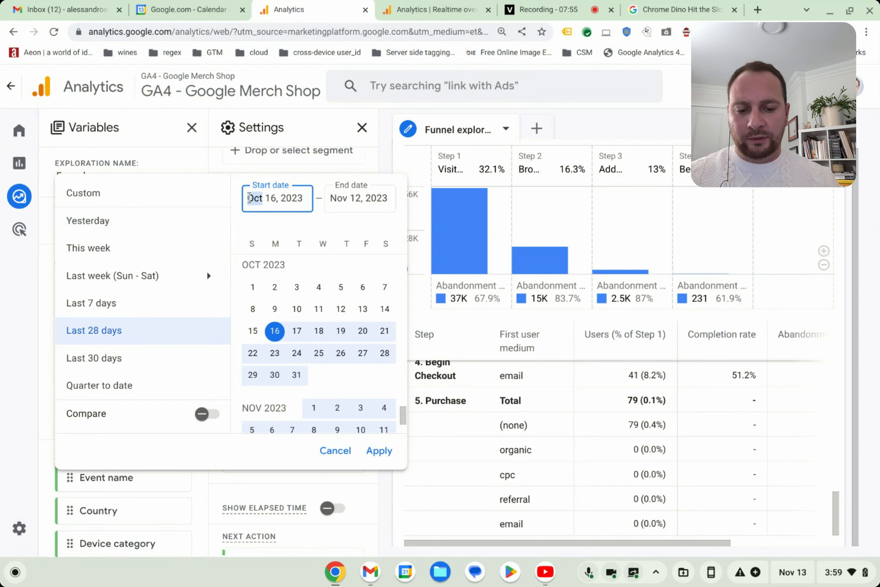
{"action": "type", "text": "Nov"}
{"action": "key", "text": "Right"}
{"action": "key", "text": "Right"}
{"action": "key", "text": "shift+Right"}
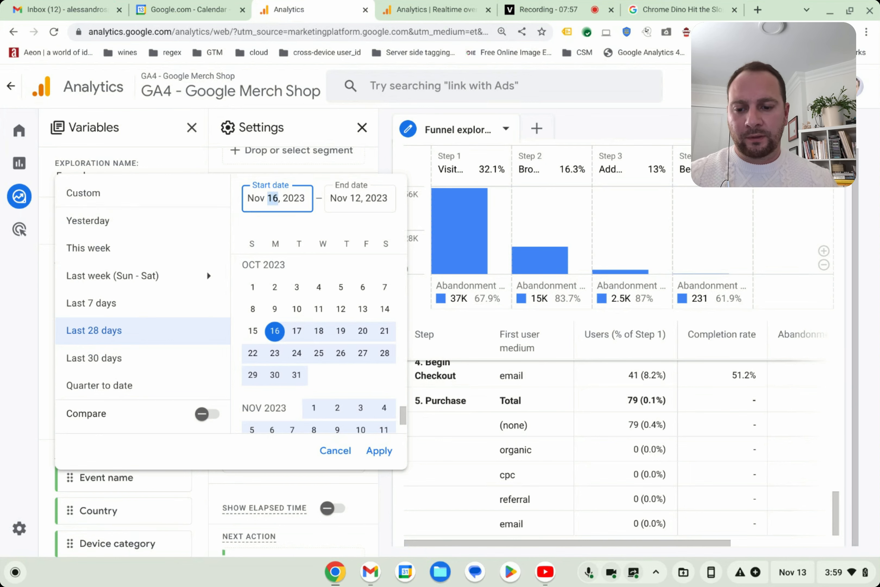
{"action": "type", "text": "2"}
{"action": "key", "text": "Right"}
{"action": "key", "text": "Right"}
{"action": "key", "text": "Right"}
{"action": "key", "text": "Right"}
{"action": "key", "text": "Right"}
{"action": "key", "text": "shift+Right"}
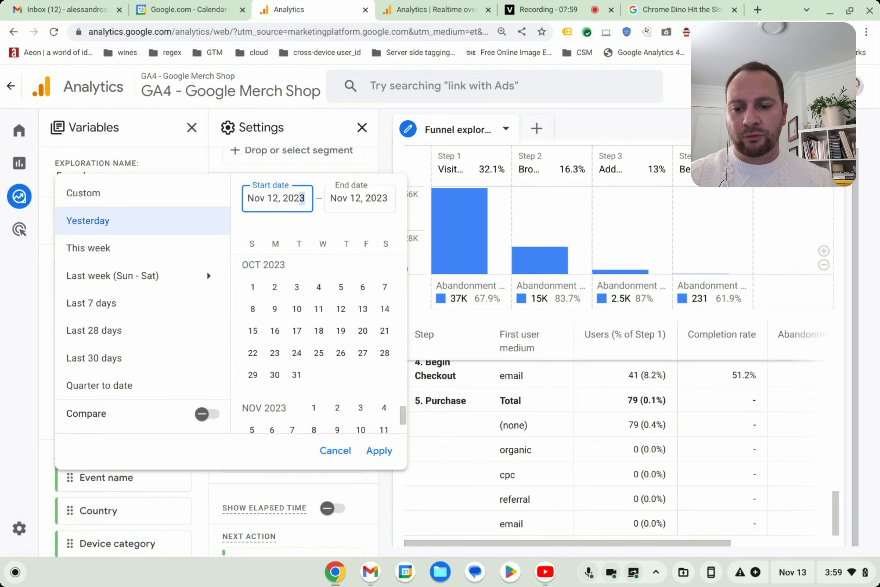
{"action": "type", "text": "2"}
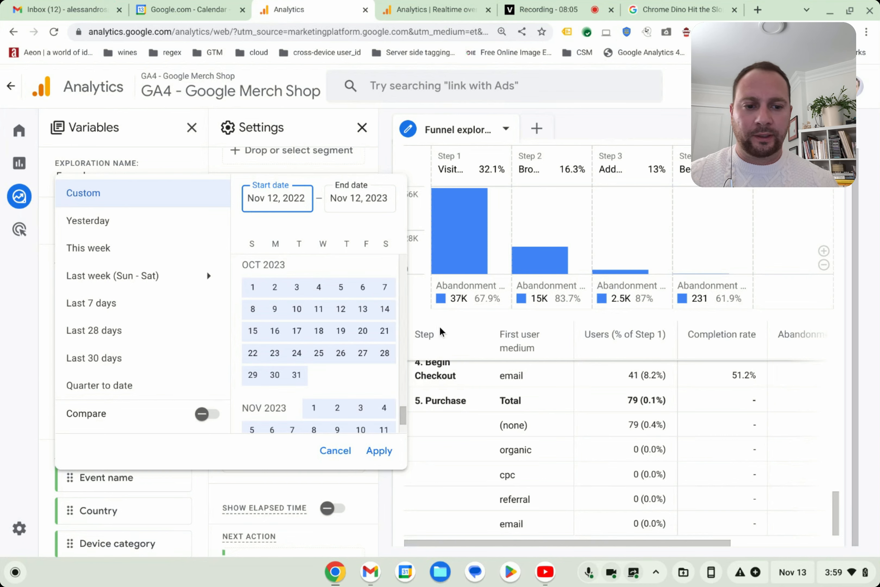
- Try to set the end date of the range to Nov 13, 2023, and apply the date range to the funnel
{"action": "scroll", "coordinate": [348, 378], "scroll_direction": "down", "scroll_amount": 2}
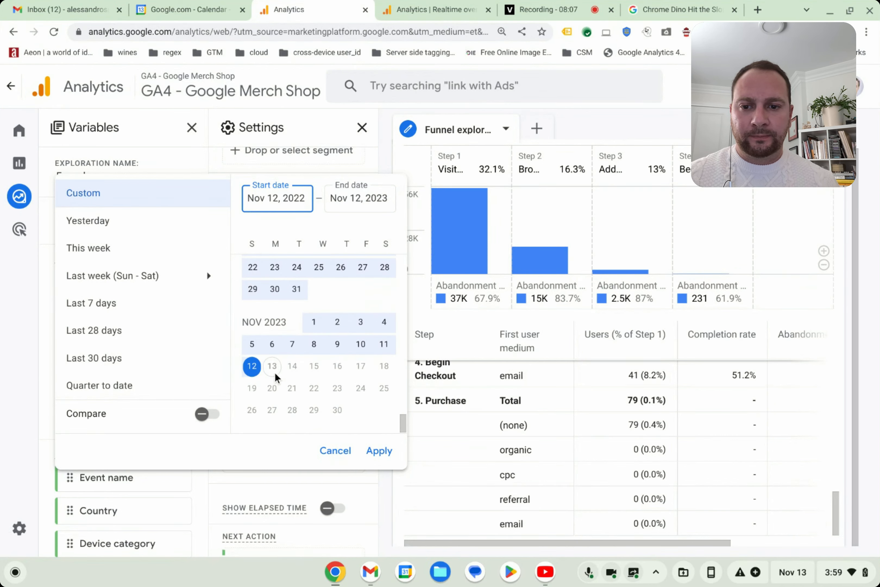
{"action": "left_click", "coordinate": [365, 199]}
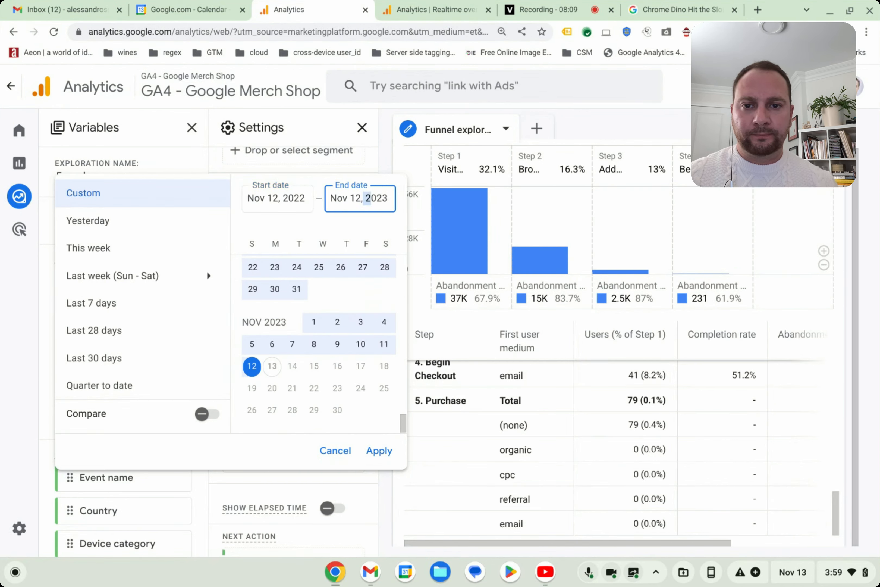
{"action": "key", "text": "Left"}
{"action": "key", "text": "Left"}
{"action": "key", "text": "BackSpace"}
{"action": "type", "text": "3"}
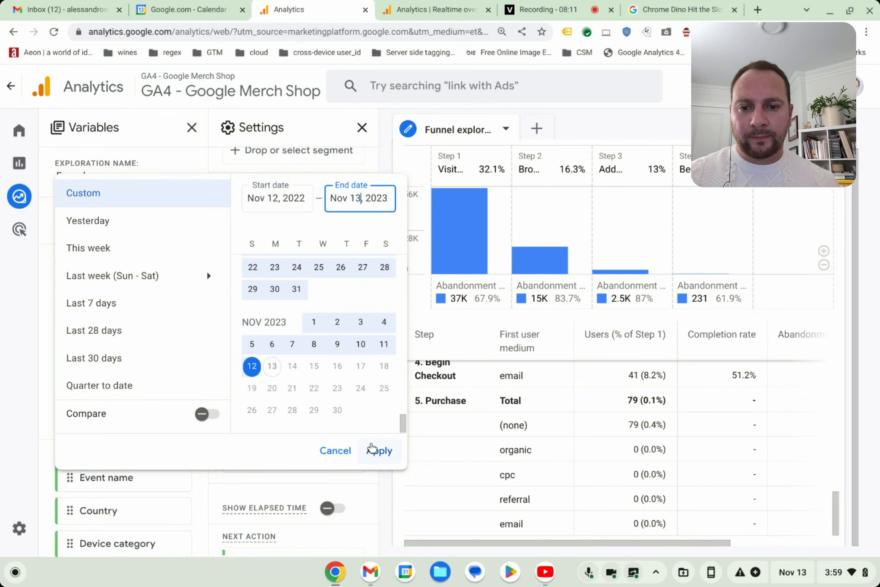
{"action": "left_click", "coordinate": [372, 449]}
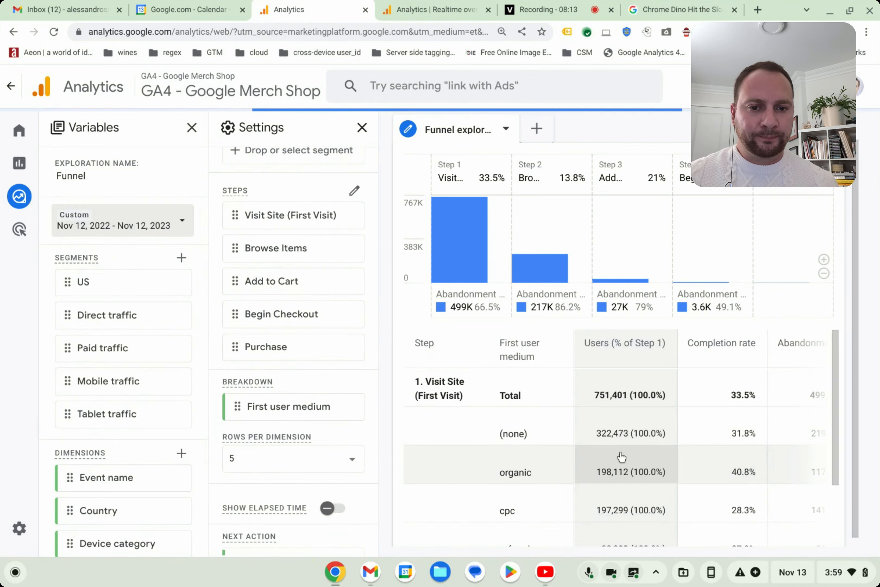
- Examine the year-long funnel table by first user medium, from Visit Site down to the users at the Purchase step
{"action": "scroll", "coordinate": [553, 456], "scroll_direction": "down", "scroll_amount": 10}
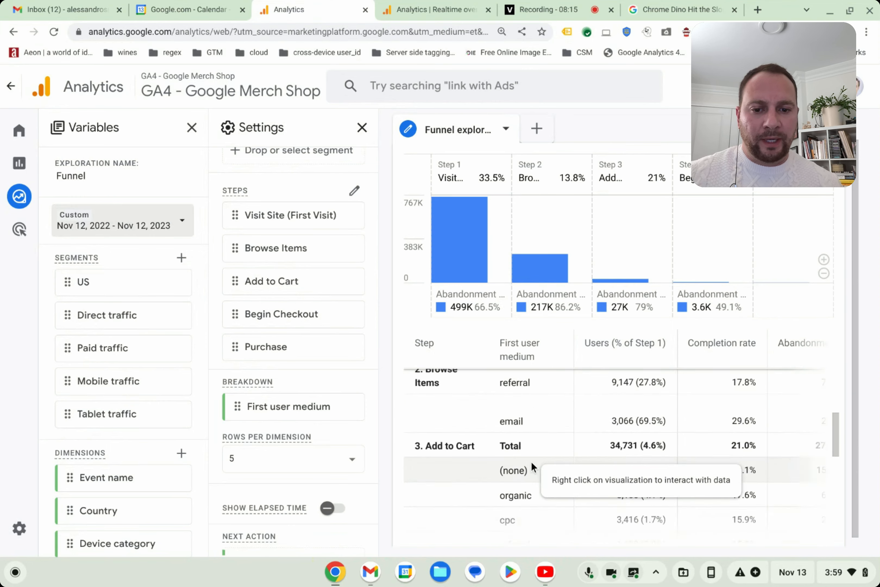
{"action": "scroll", "coordinate": [531, 460], "scroll_direction": "down", "scroll_amount": 5}
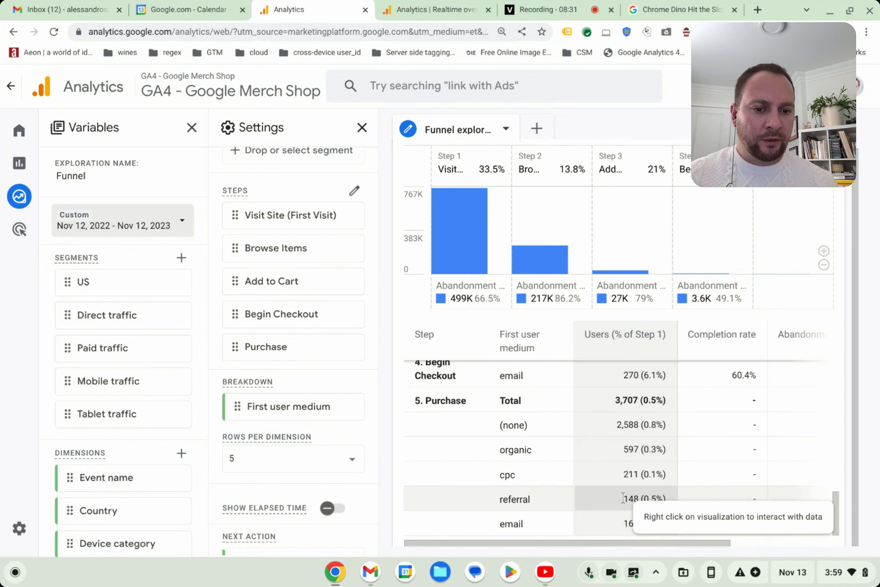
{"action": "scroll", "coordinate": [666, 509], "scroll_direction": "up", "scroll_amount": 10}
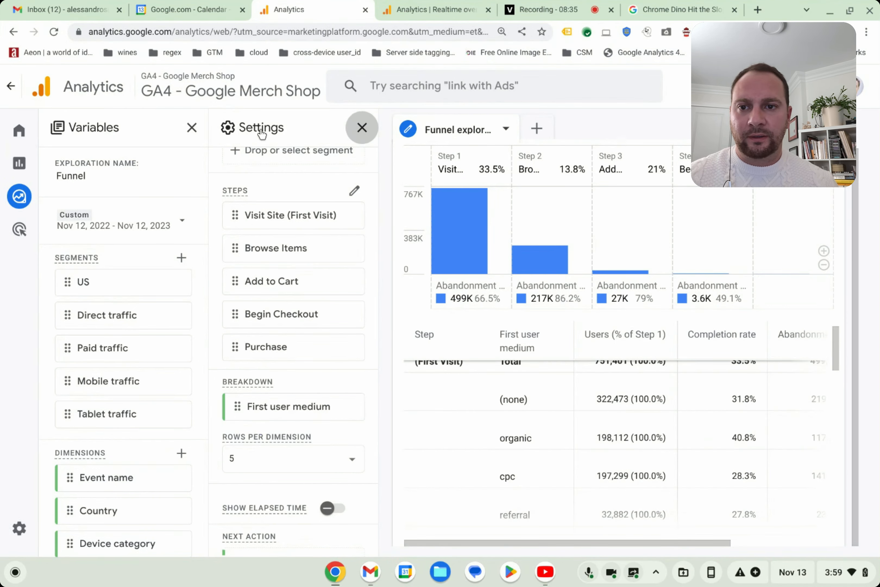
- Collapse the exploration's variables and settings, and magnify the funnel chart's vertical scale to enlarge the Begin Checkout and Purchase bars
{"action": "left_click", "coordinate": [362, 128]}
{"action": "left_click", "coordinate": [191, 127]}
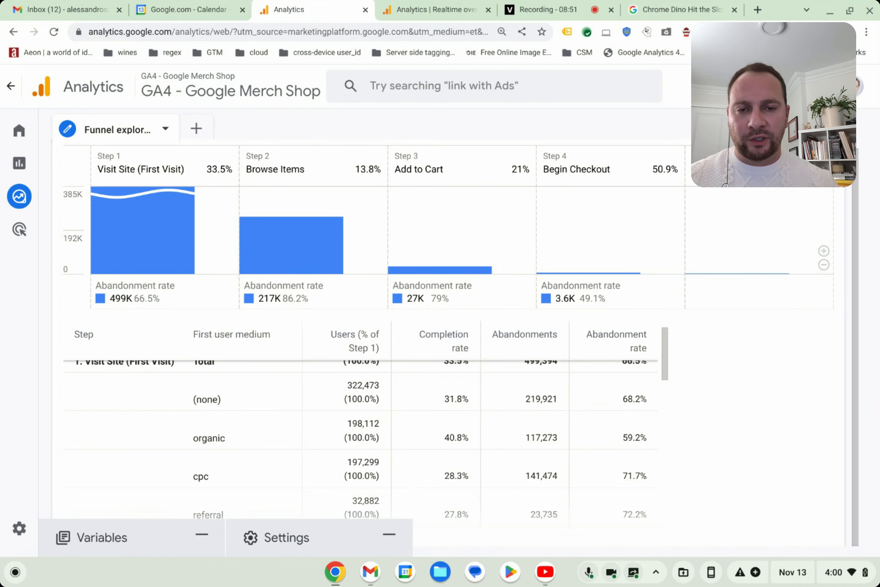
{"action": "left_click", "coordinate": [823, 251]}
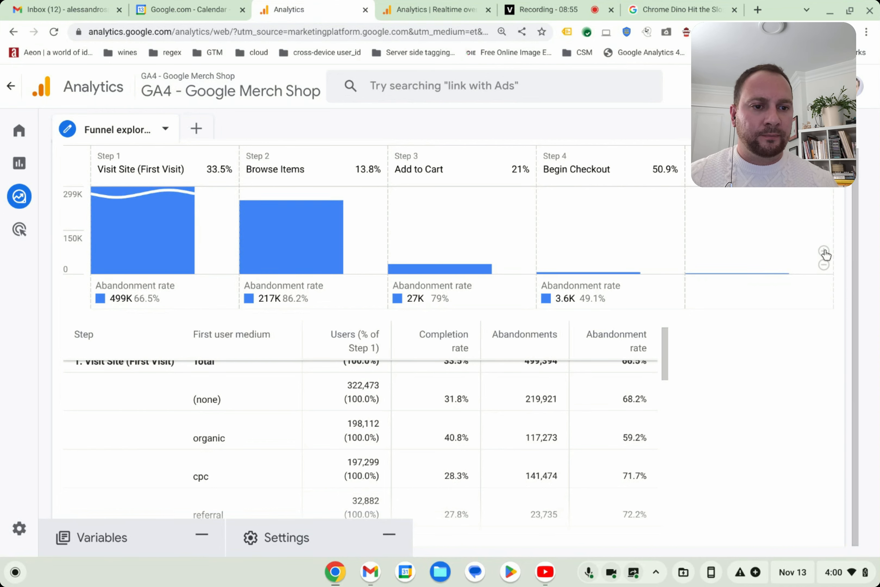
{"action": "left_click", "coordinate": [824, 251]}
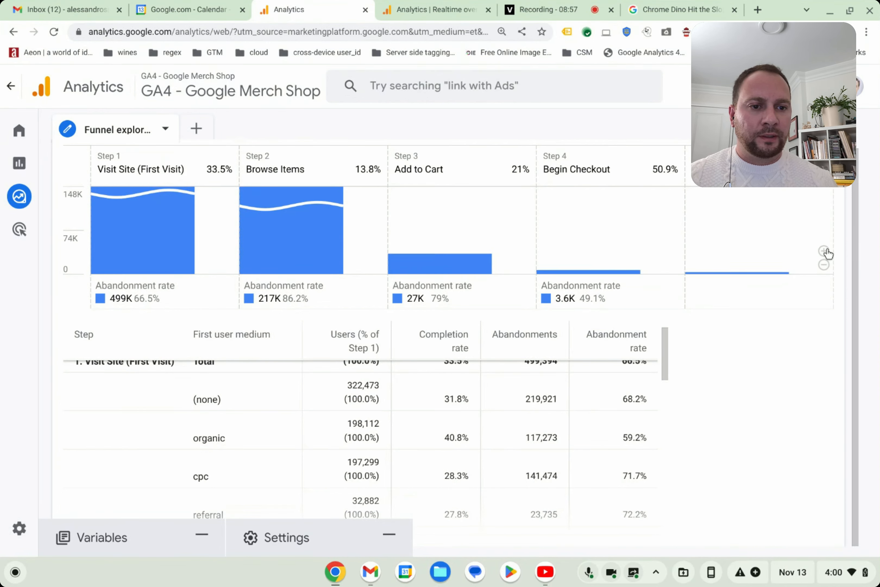
{"action": "left_click", "coordinate": [824, 252]}
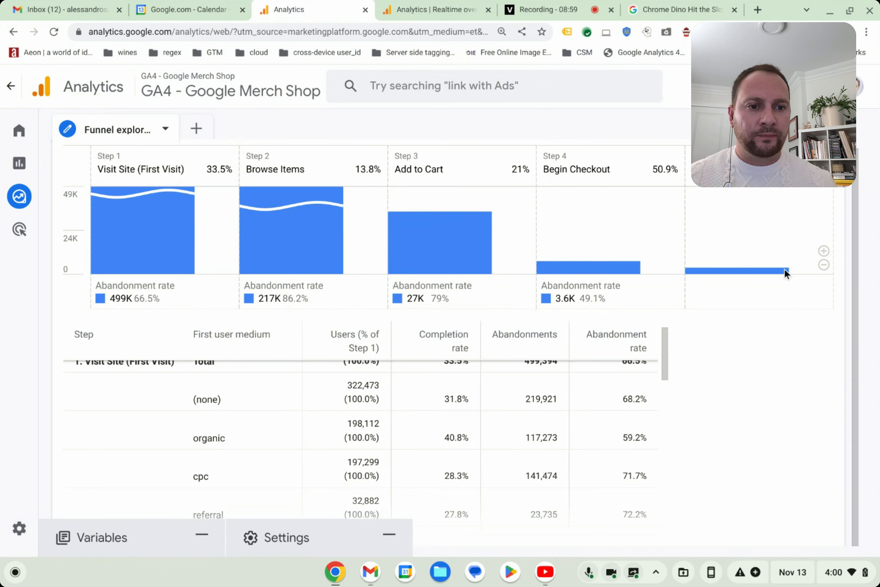
{"action": "mouse_move", "coordinate": [770, 270]}
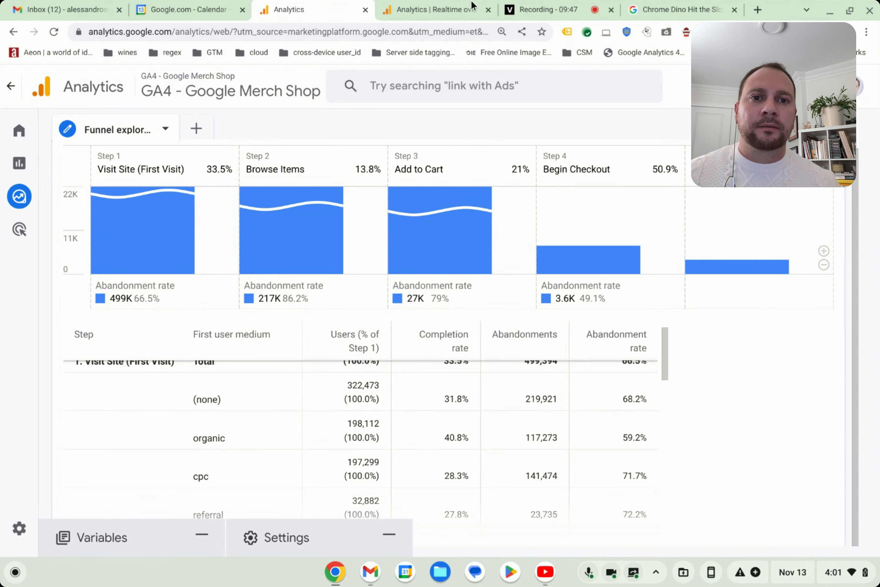
{"action": "left_click", "coordinate": [568, 6]}
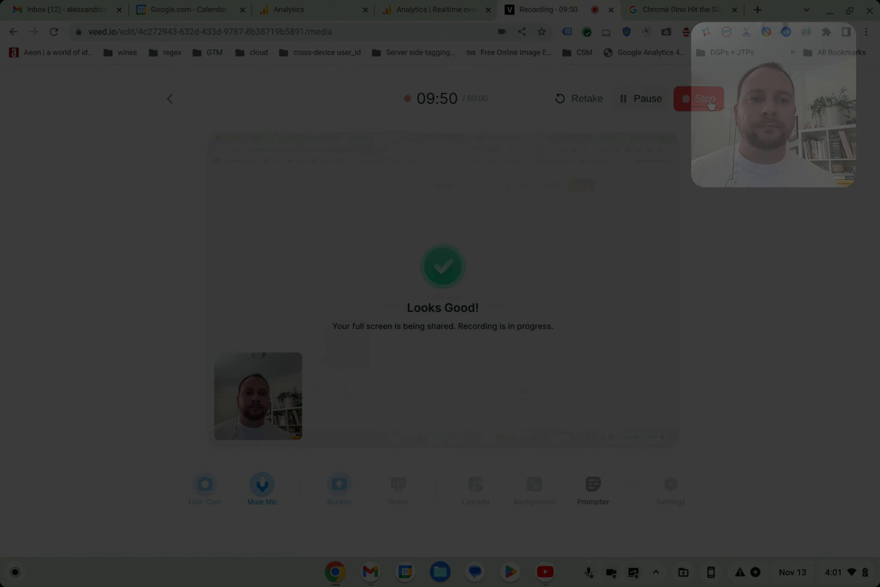